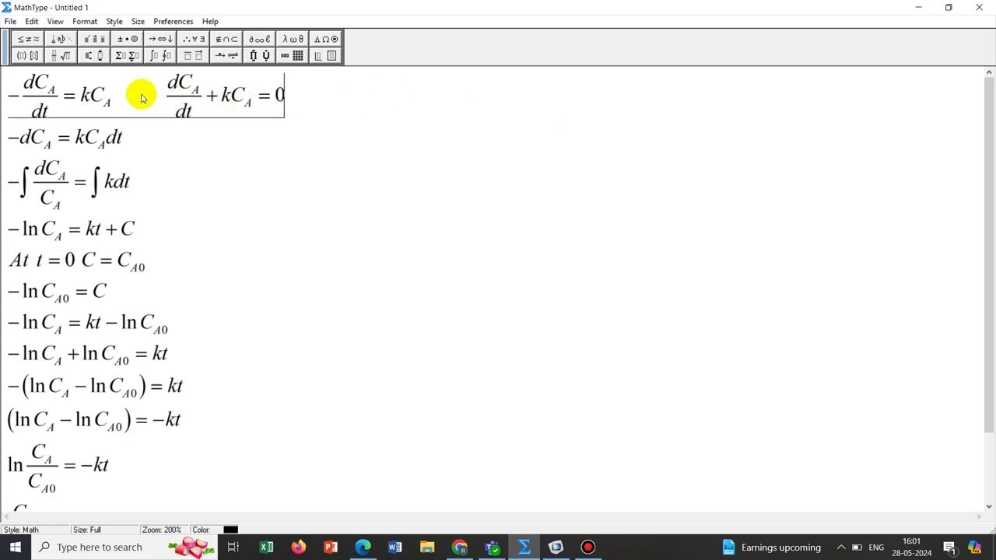
Step: Highlight the first rate equation −dC_A/dt = kC_A in cyan
drag(122, 91, 2, 98)
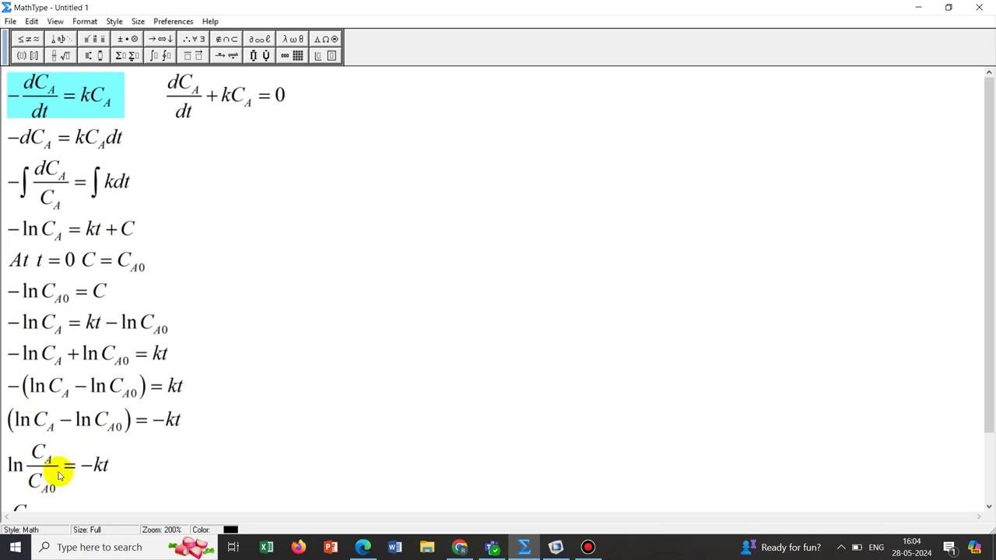
Step: Scroll the derivation down to C_A = C_A0 exp(−kt), then bring COMSOL's decay plot forward
drag(988, 256, 990, 339)
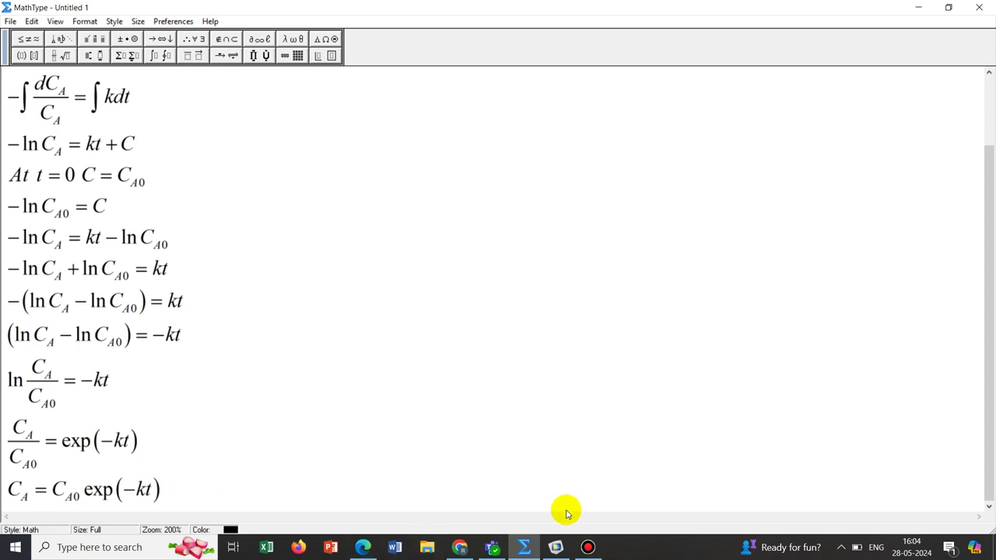
click(555, 547)
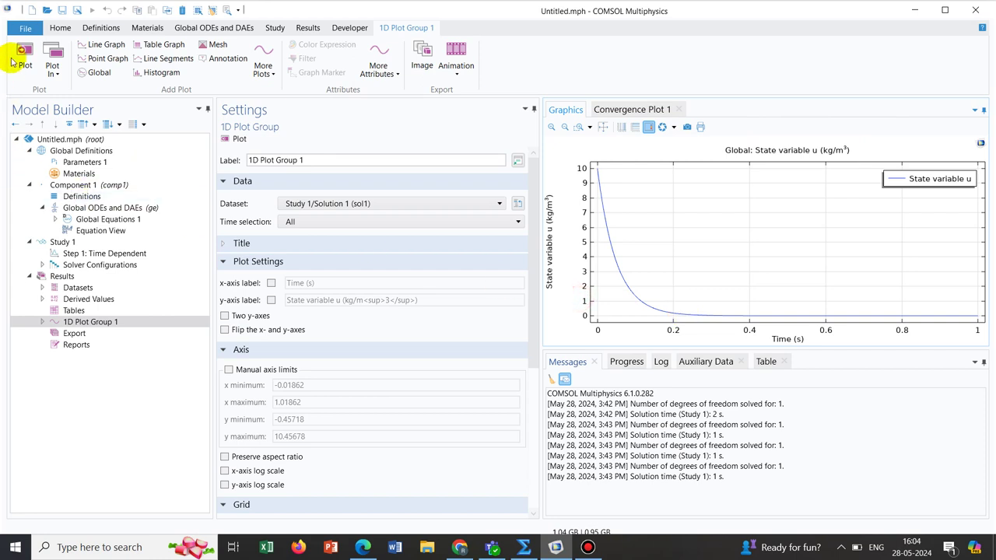
Step: Start a new 0D model with the Mathematics > Global ODEs and DAEs interface
click(24, 29)
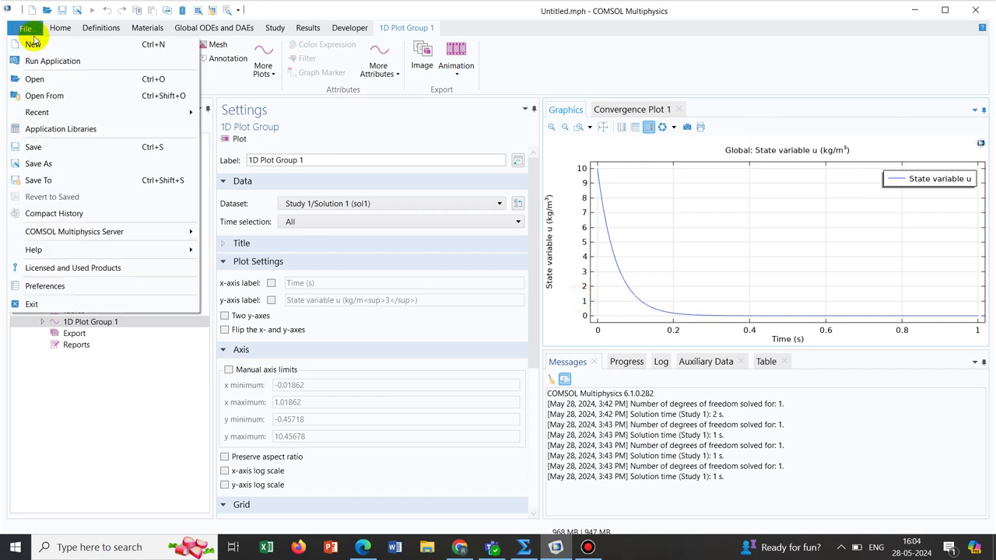
click(37, 47)
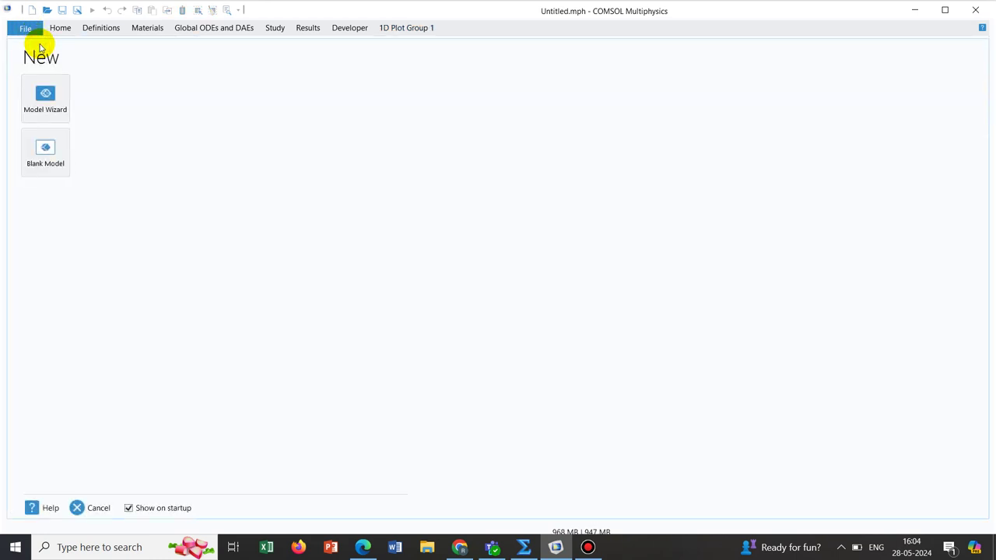
click(44, 94)
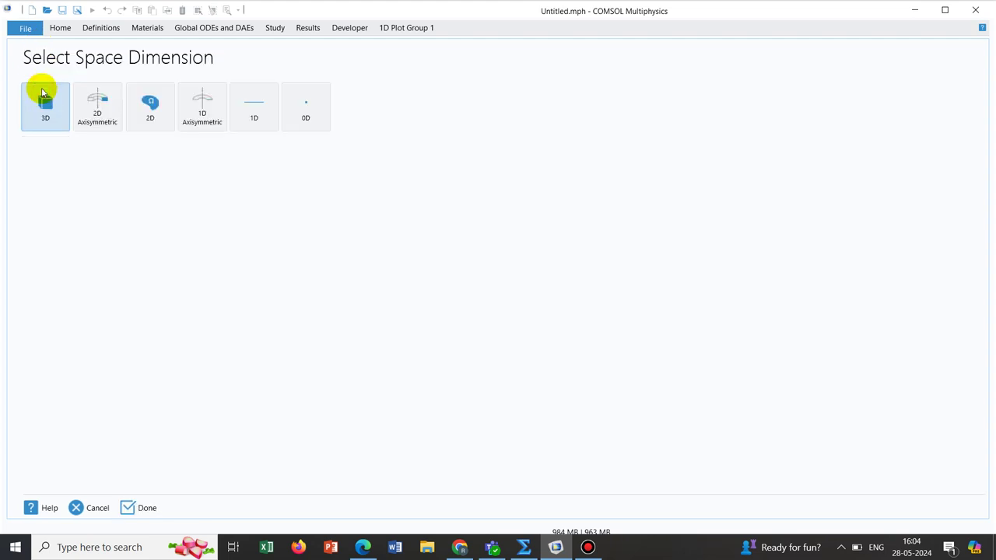
click(303, 105)
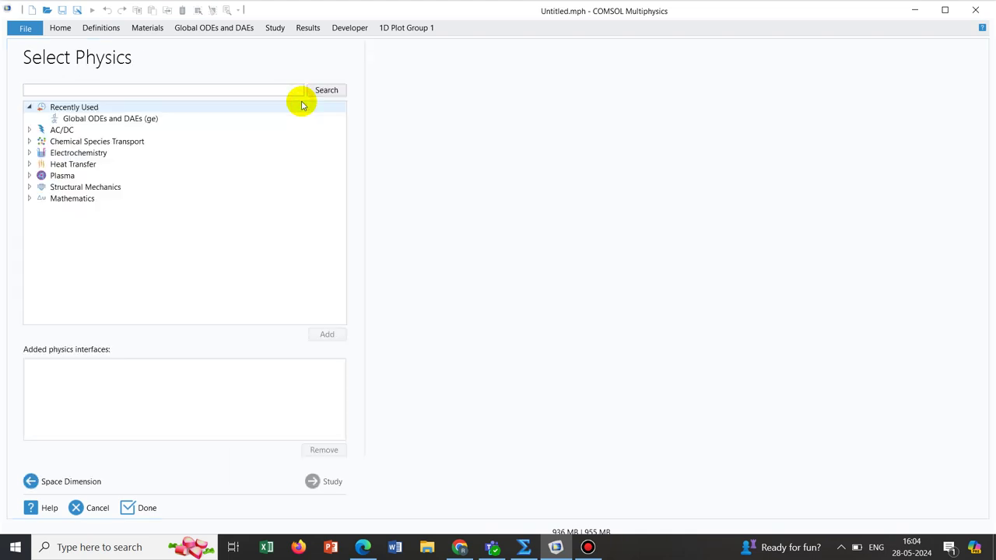
click(29, 198)
click(39, 209)
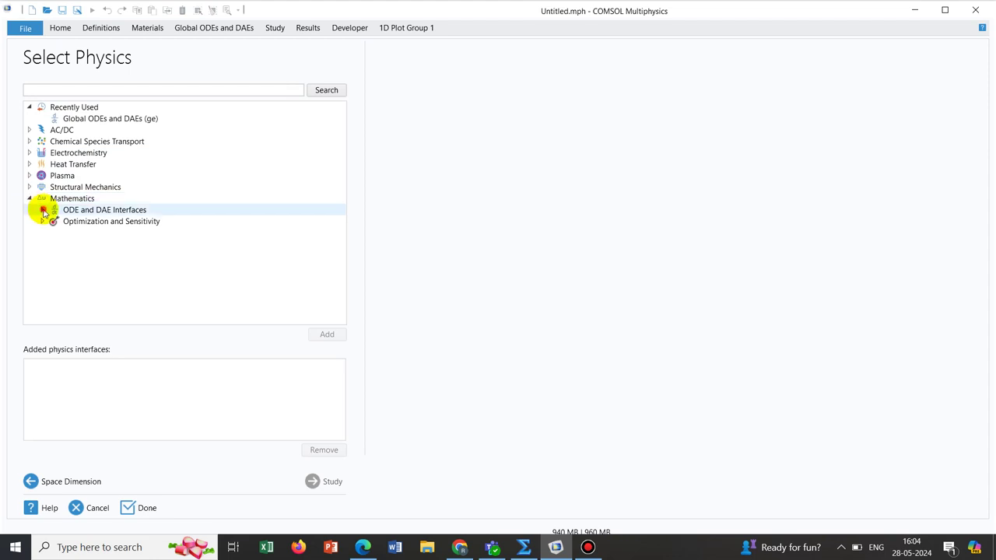
click(42, 210)
click(125, 221)
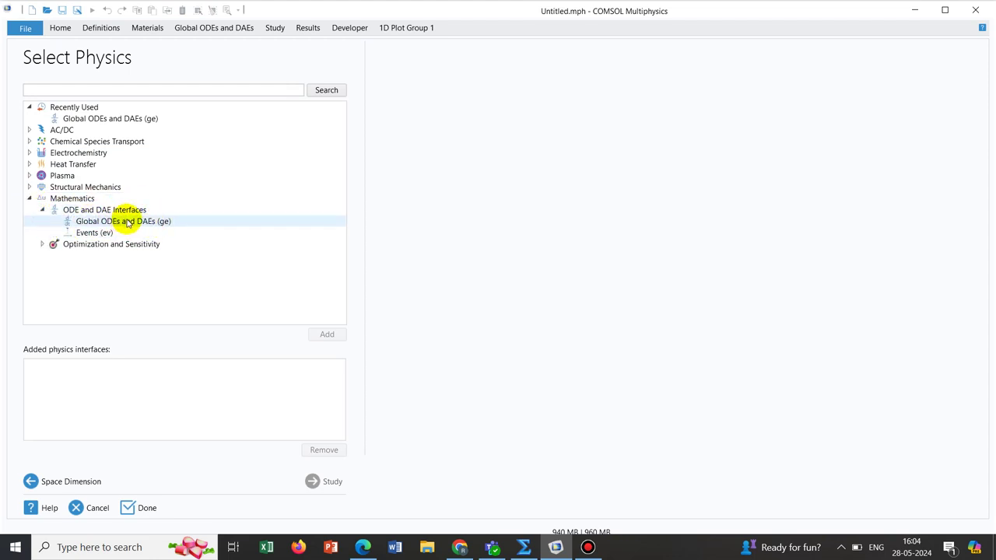
double_click(128, 223)
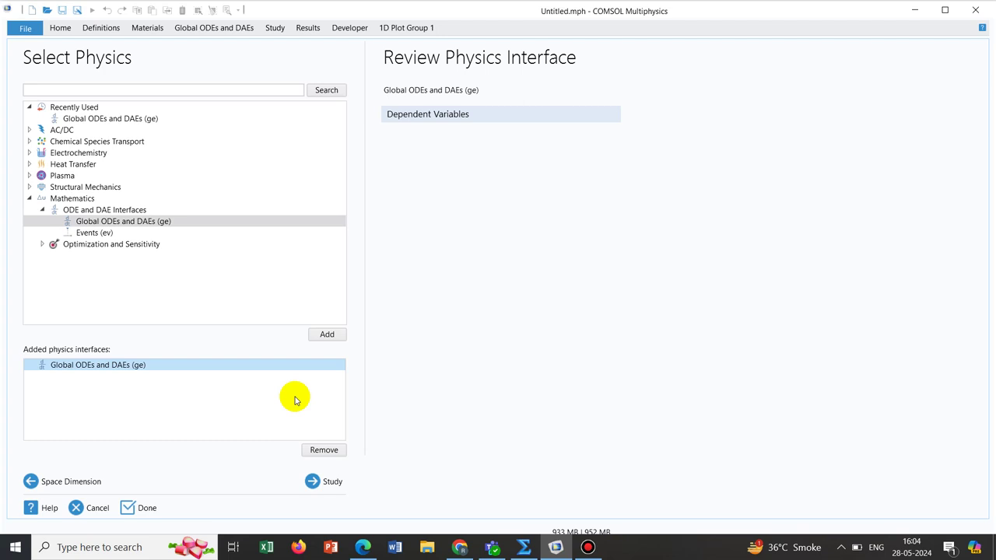
Step: Add a Time Dependent study and discard the previous model's changes
click(322, 483)
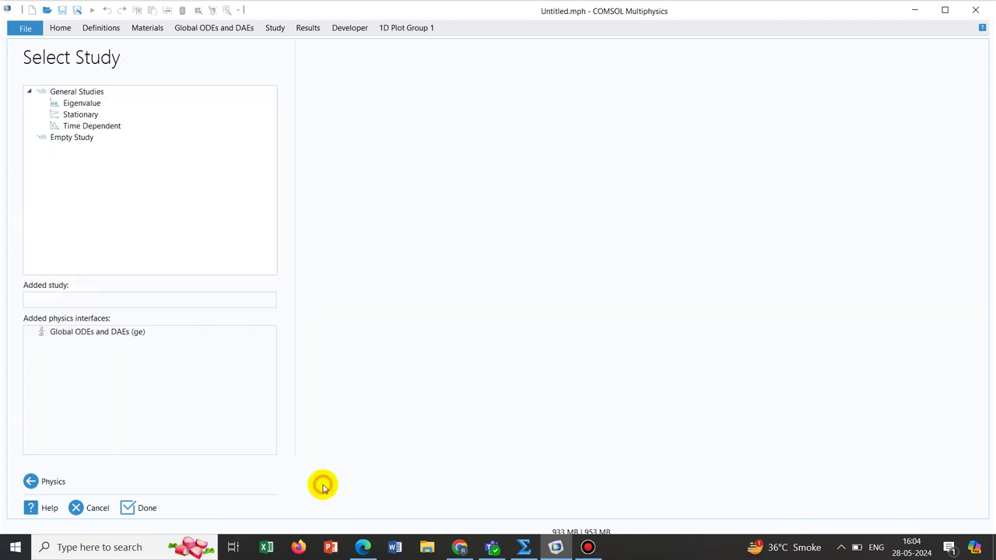
click(118, 129)
key(alt+F4)
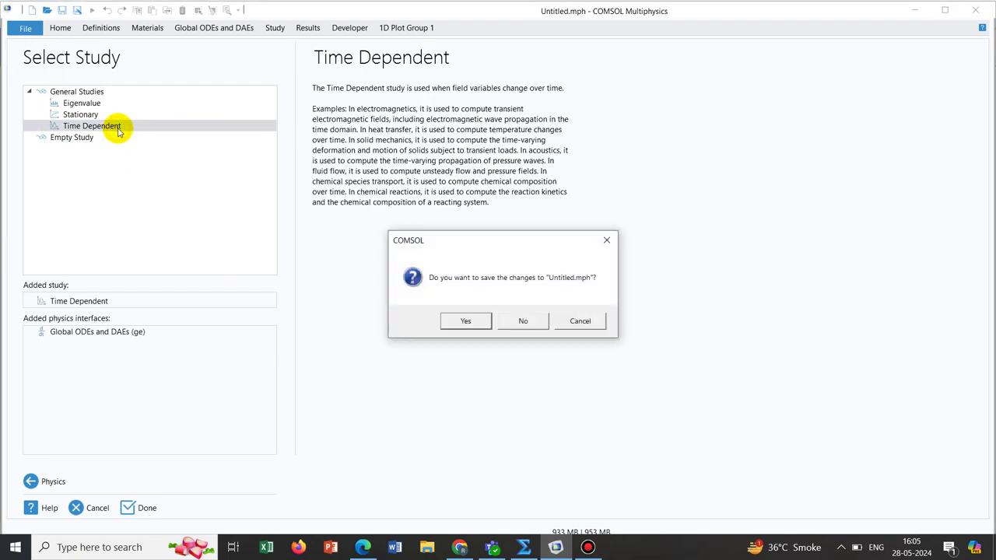
click(522, 322)
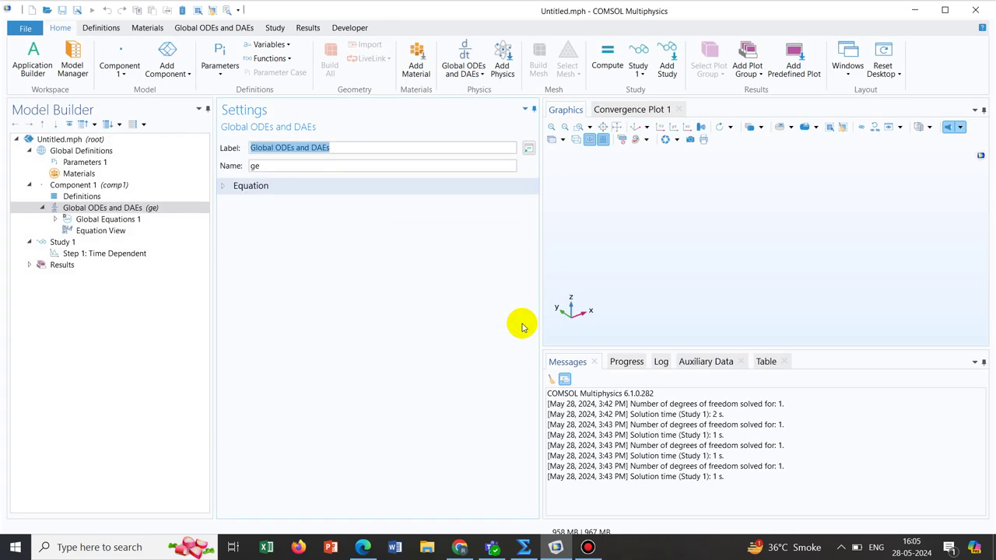
Step: Inspect the empty Global Equations 1 table under Global ODEs and DAEs
click(132, 209)
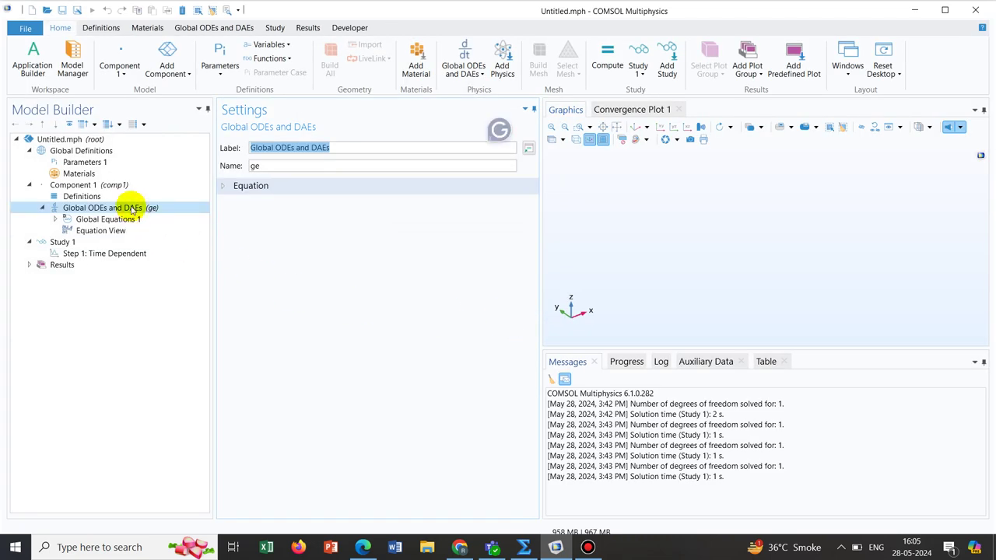
click(90, 219)
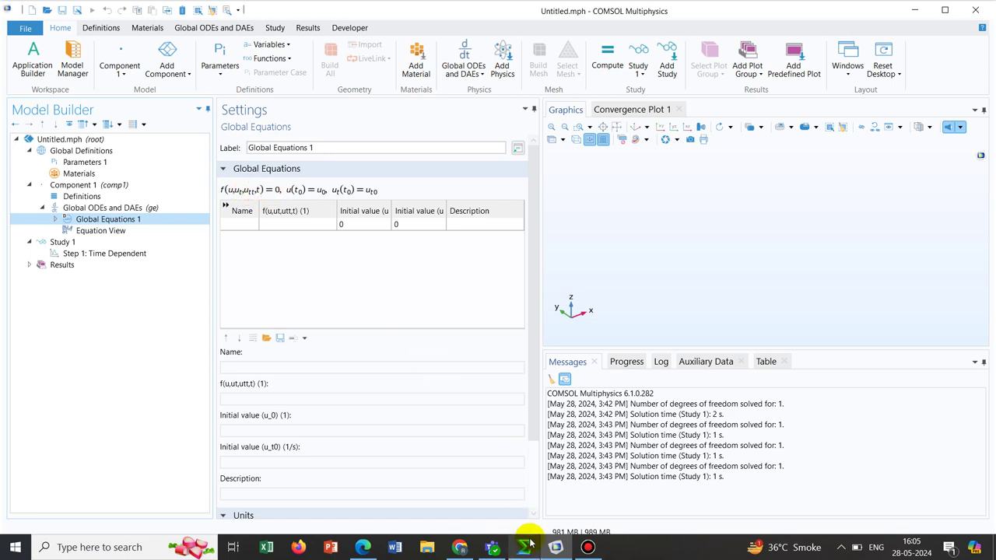
Step: Review the MathType derivation from the top, then return to COMSOL's Global Equations 1
mouse_move(527, 542)
click(529, 494)
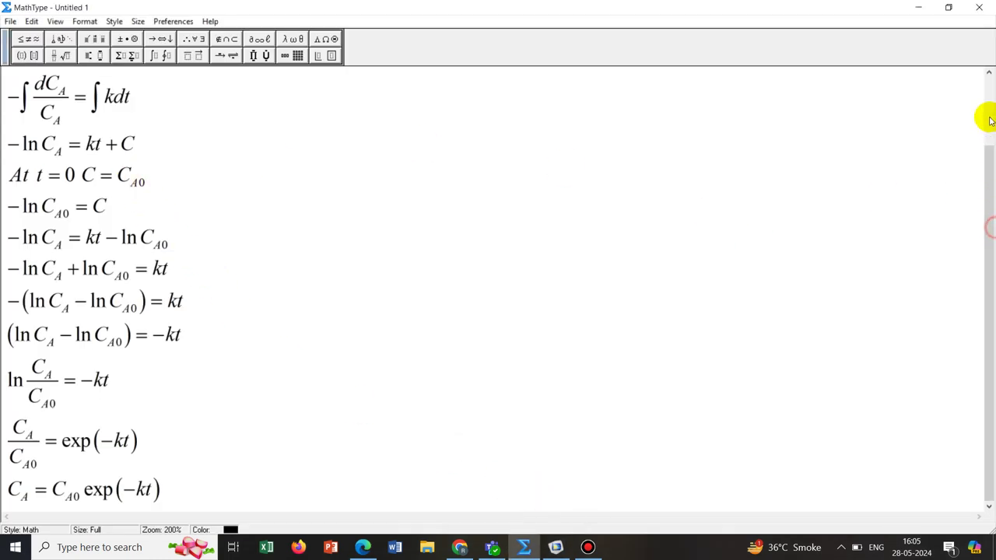
drag(986, 185, 984, 115)
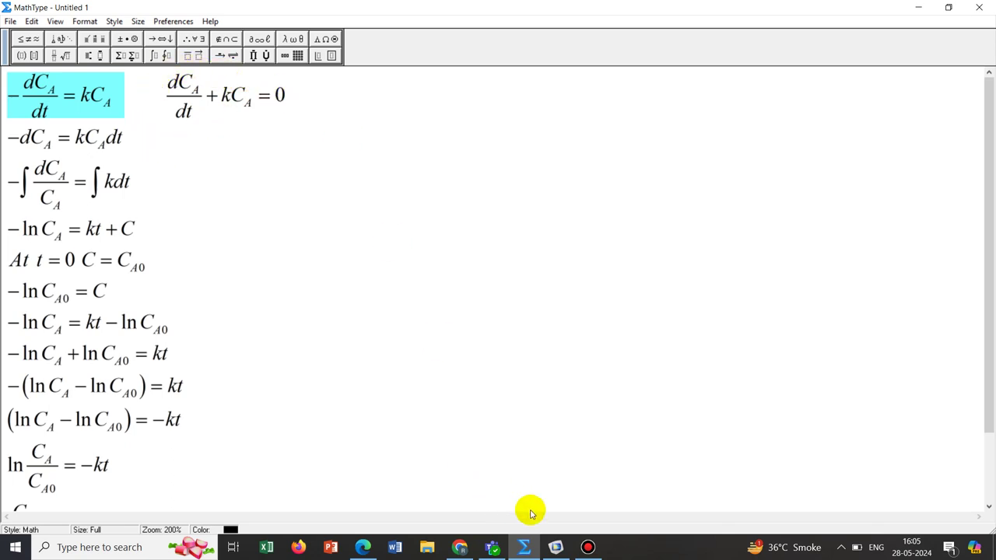
click(555, 547)
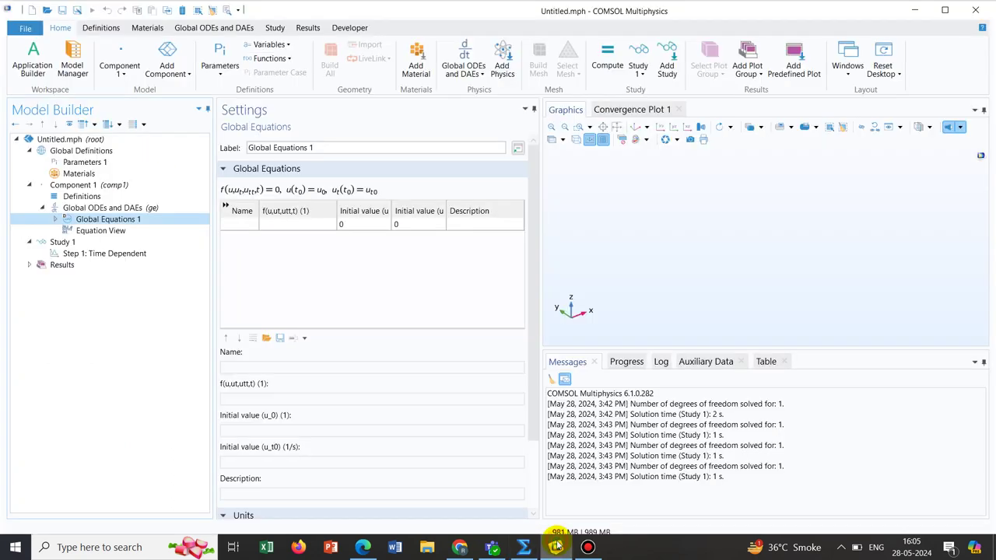
Step: Name the state variable u in Global Equations 1
click(242, 224)
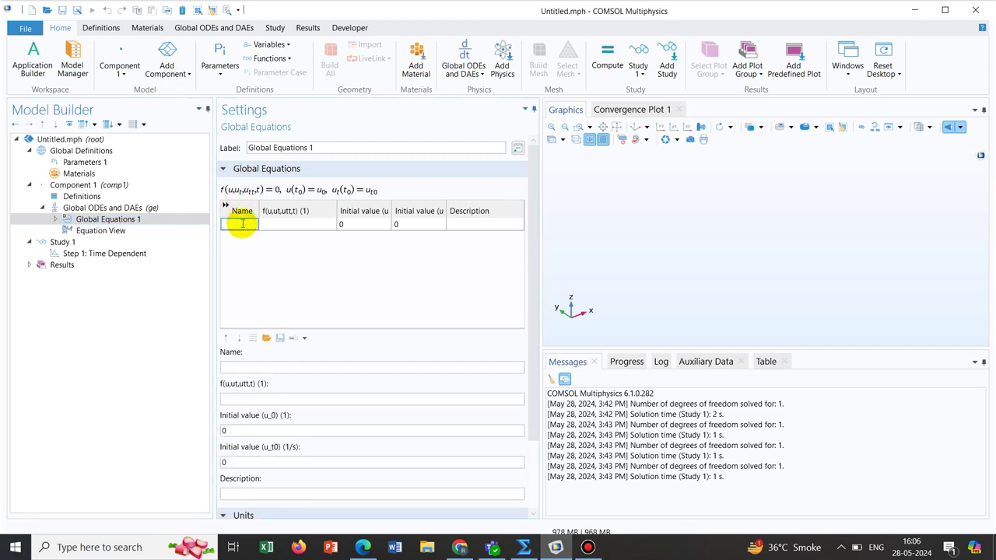
text(u)
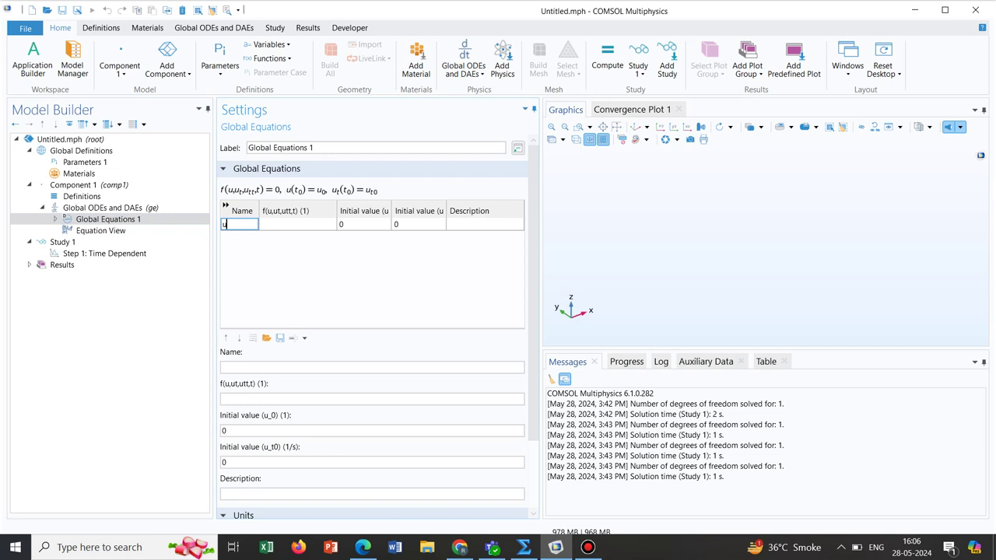
click(275, 224)
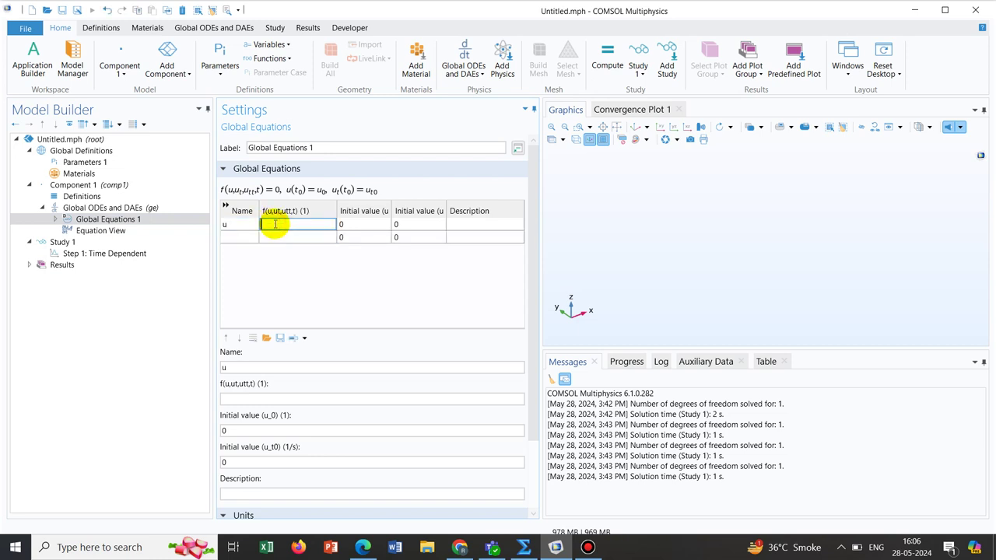
Step: Define global parameter k as 20[1/s] in the Parameters table
click(107, 163)
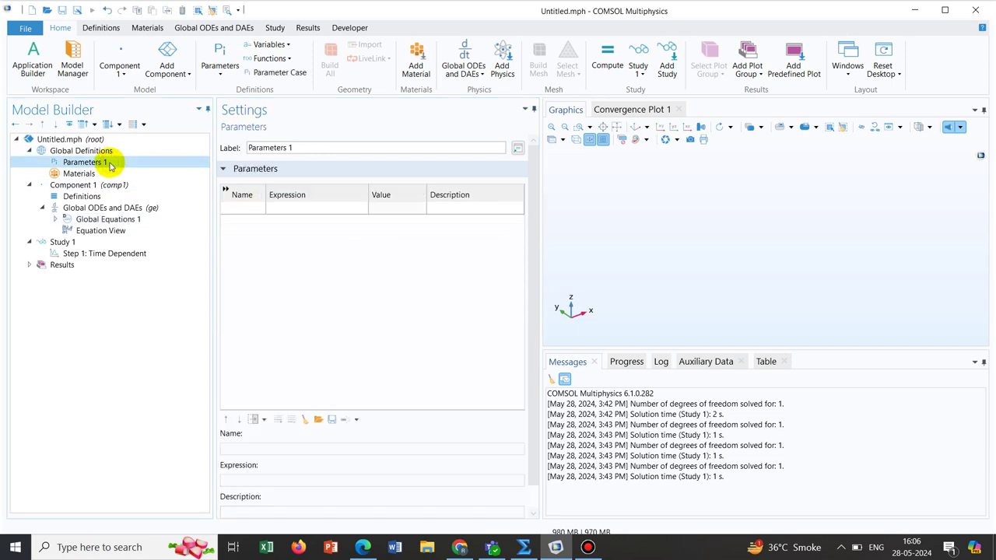
click(250, 207)
text(k)
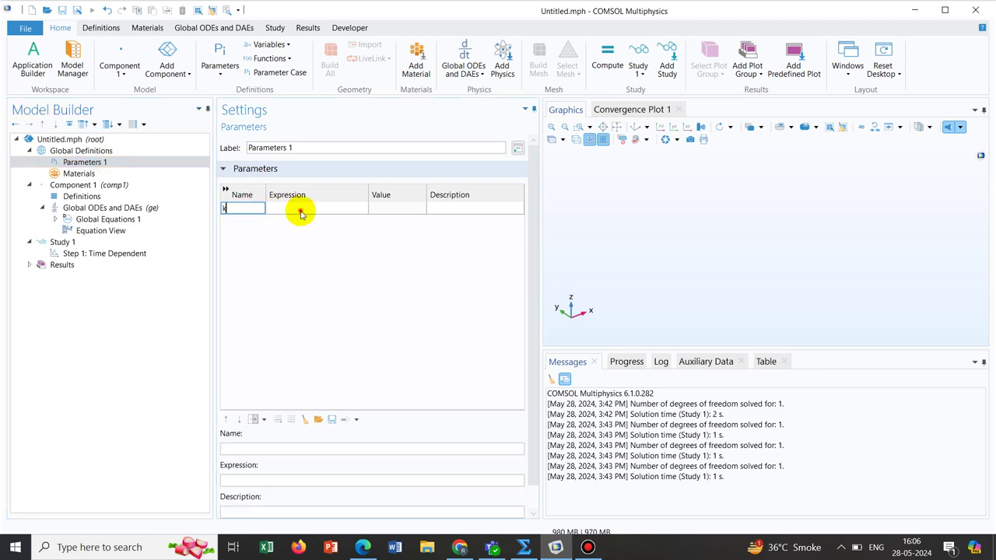
click(301, 212)
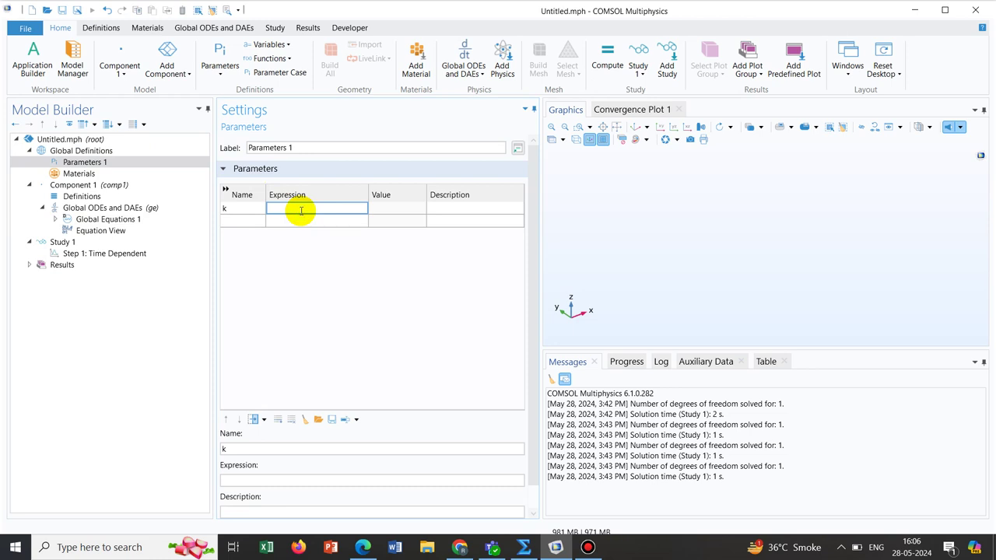
text(20)
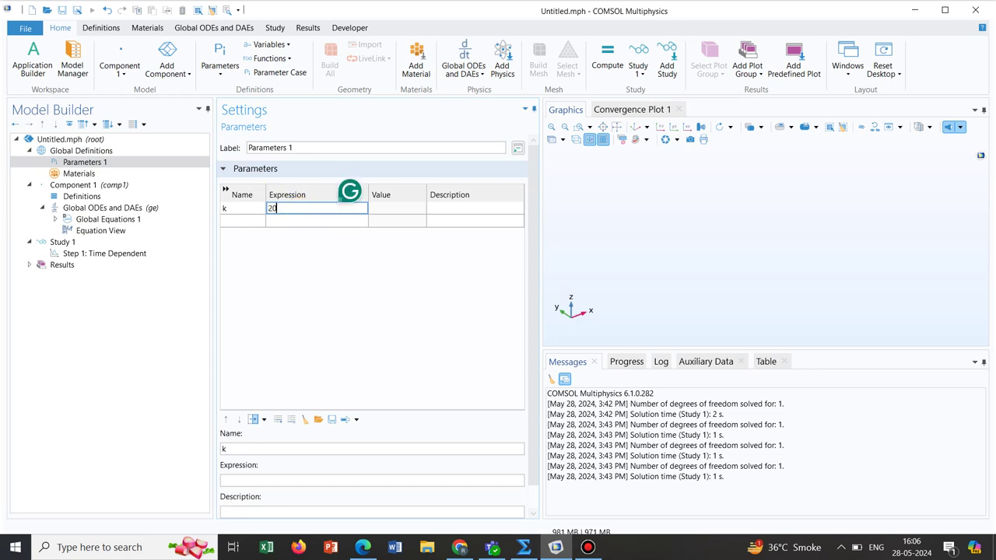
text([1/s)
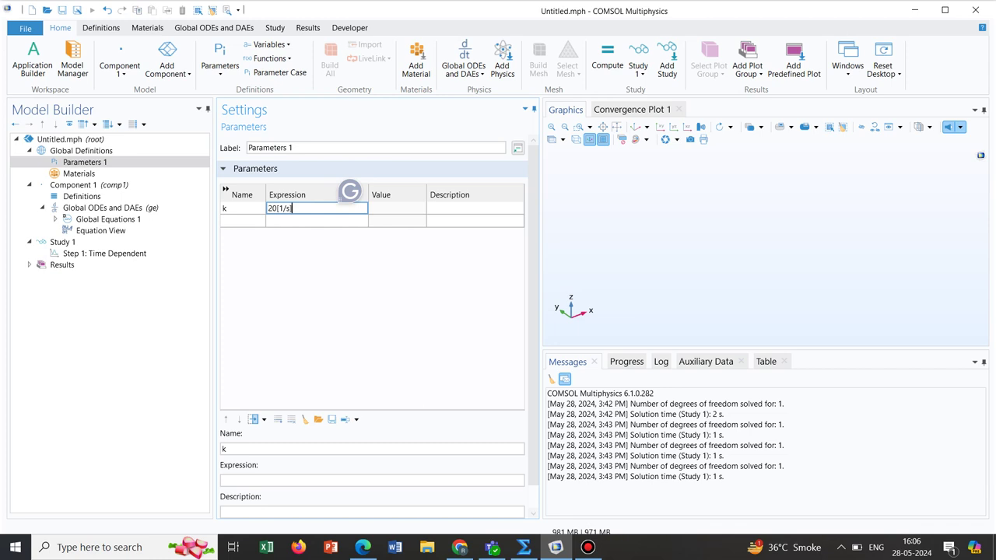
text(])
click(302, 222)
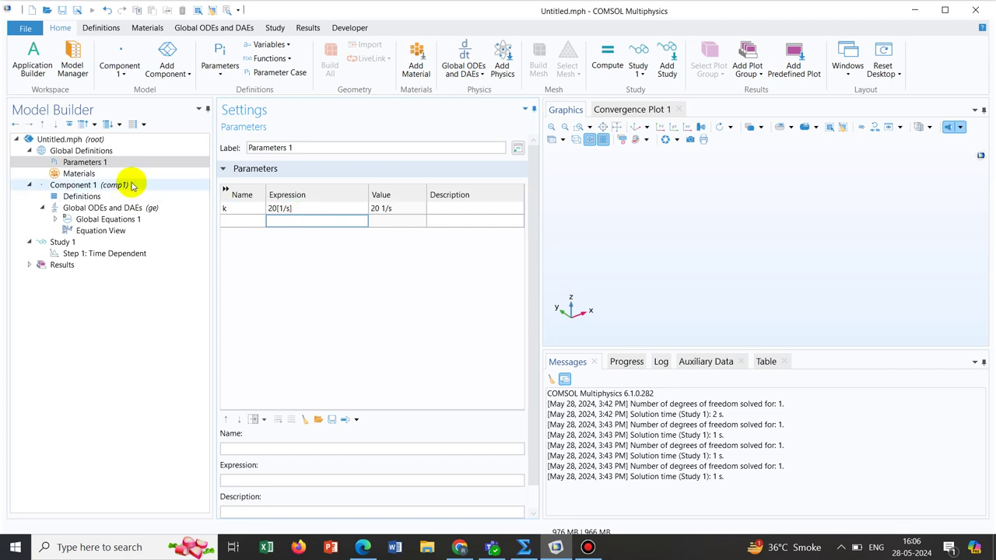
Step: Check the rate law in MathType, then begin u's equation as ut+k*
click(103, 209)
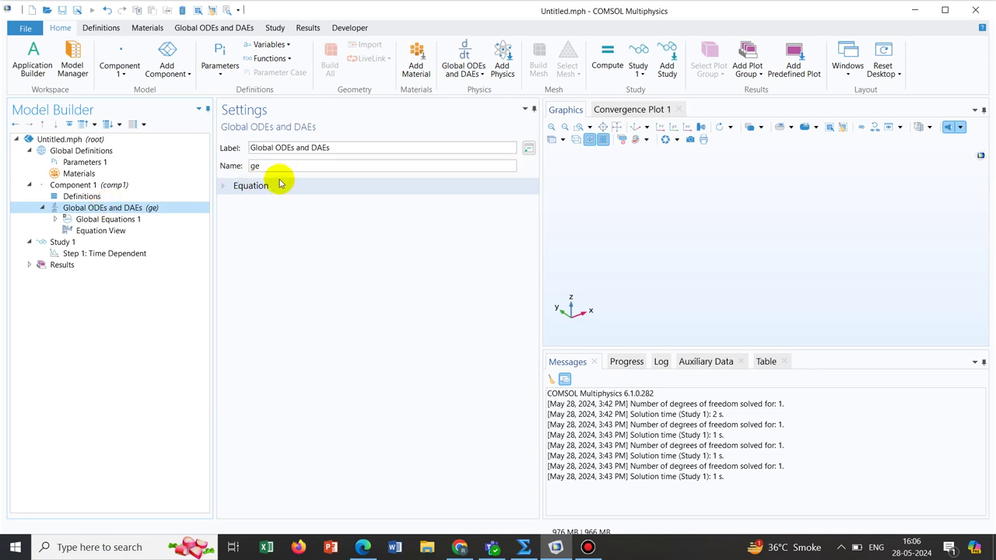
click(113, 219)
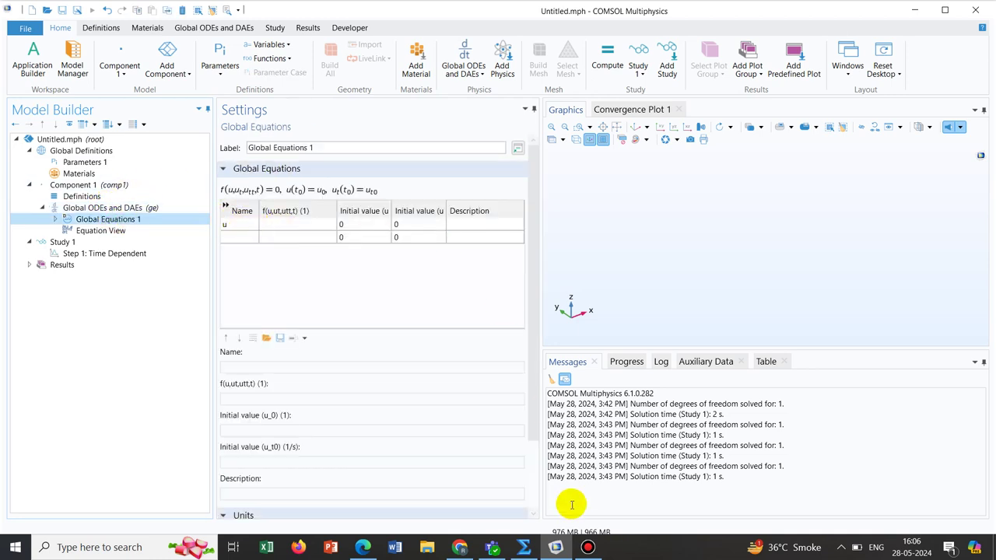
click(534, 552)
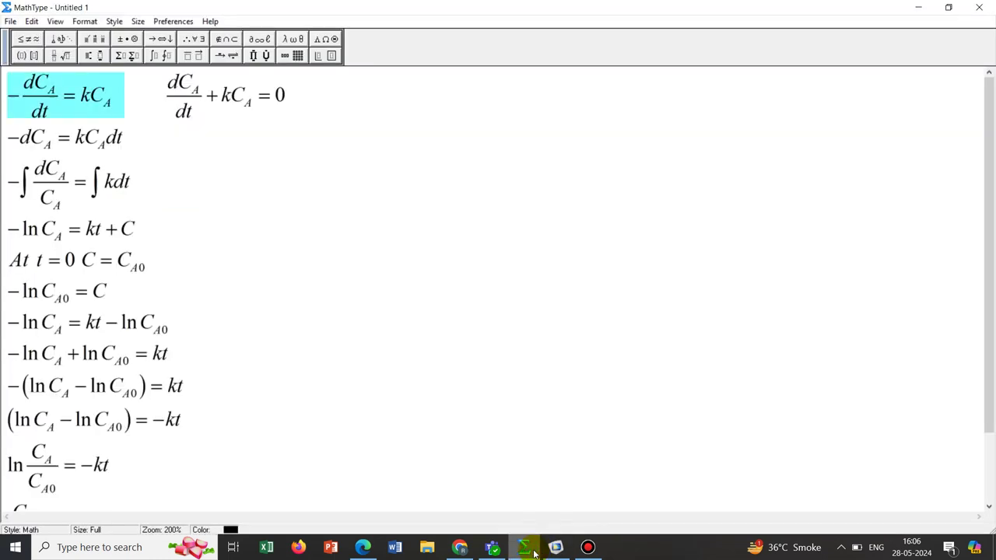
click(534, 551)
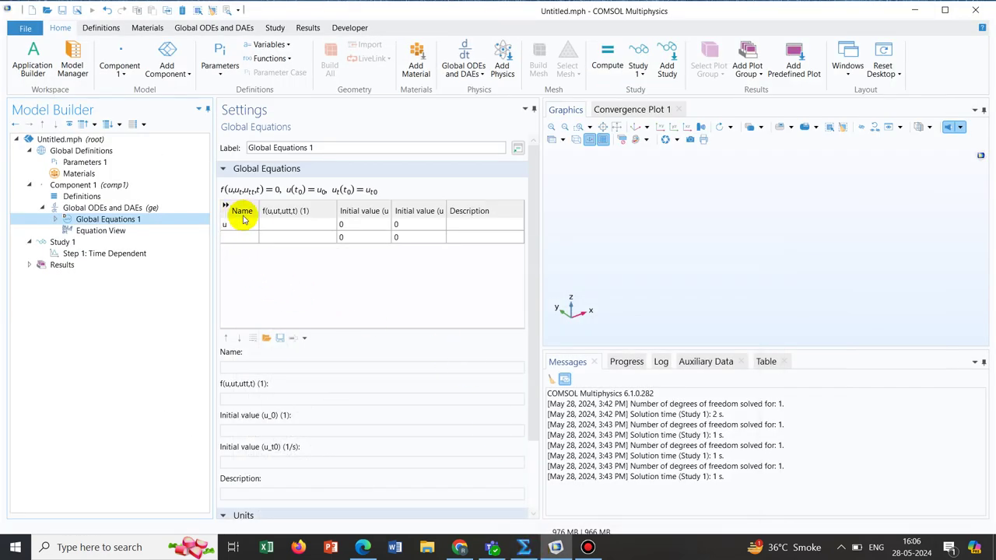
click(271, 225)
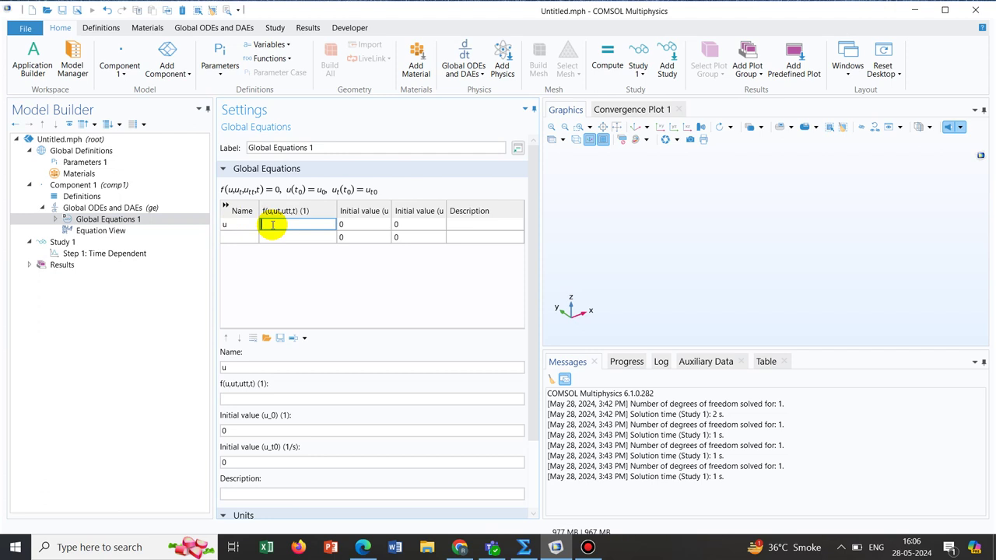
text(ut)
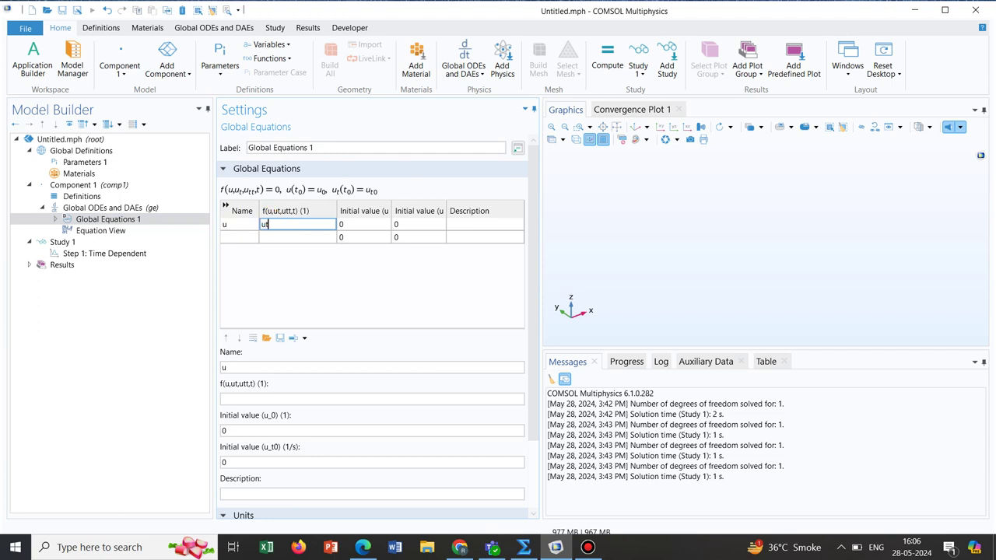
text(+k*)
Step: Complete u's equation as ut+k*u and give u the custom unit kg/m^3
click(285, 236)
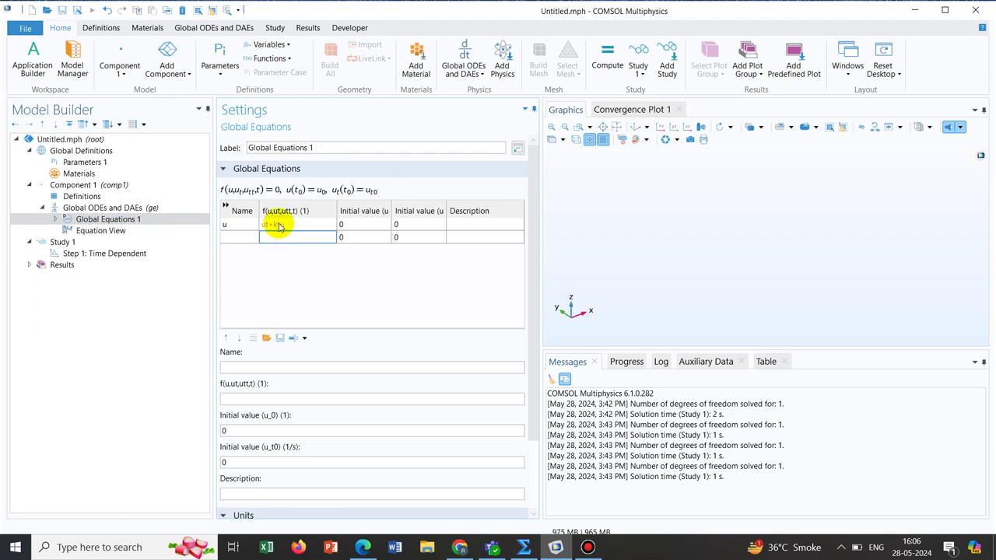
mouse_move(280, 231)
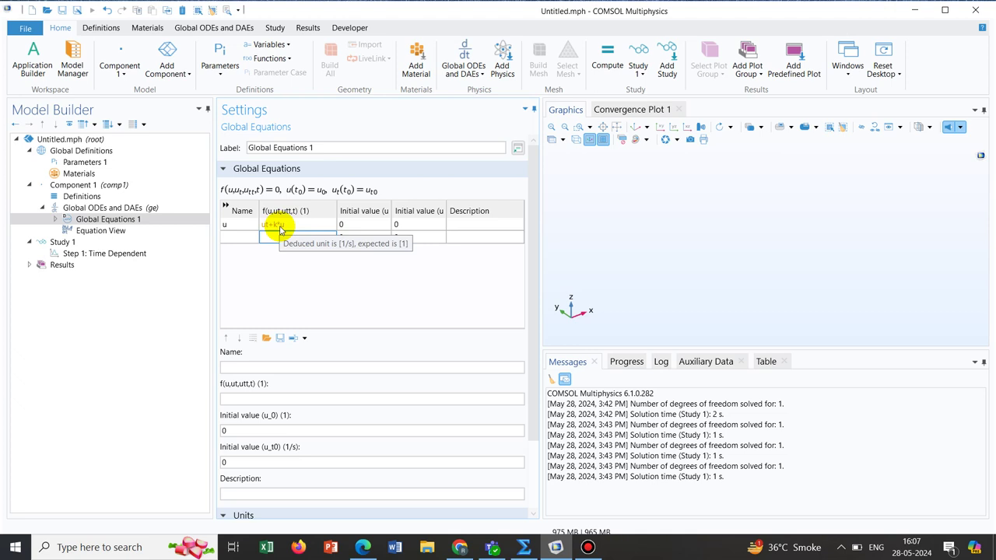
drag(537, 168, 535, 381)
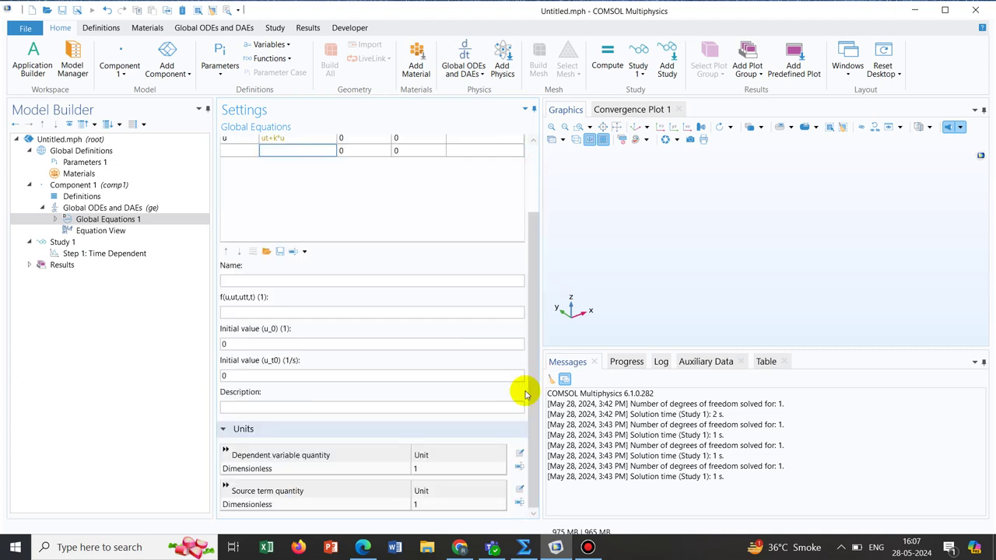
click(520, 465)
click(465, 467)
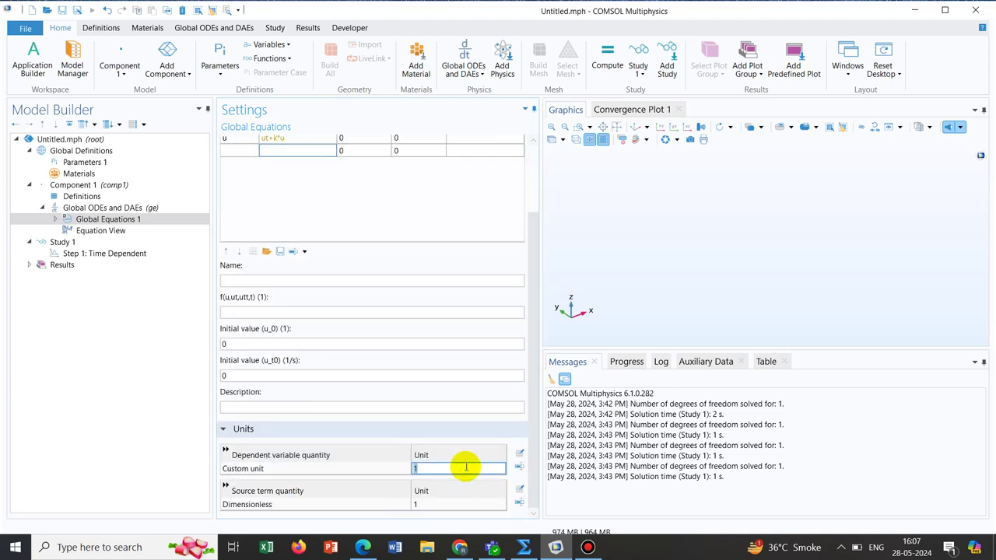
text(k)
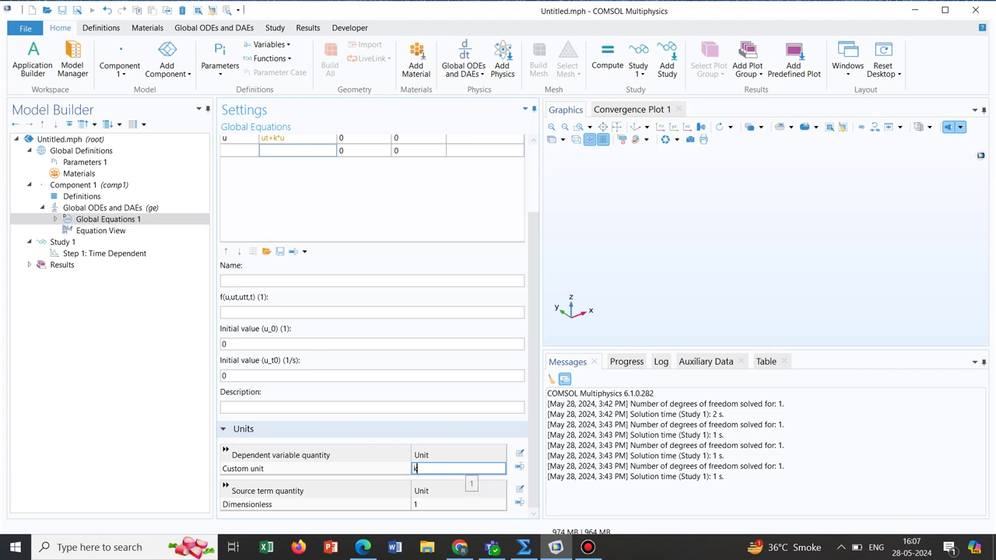
text(g/m^3)
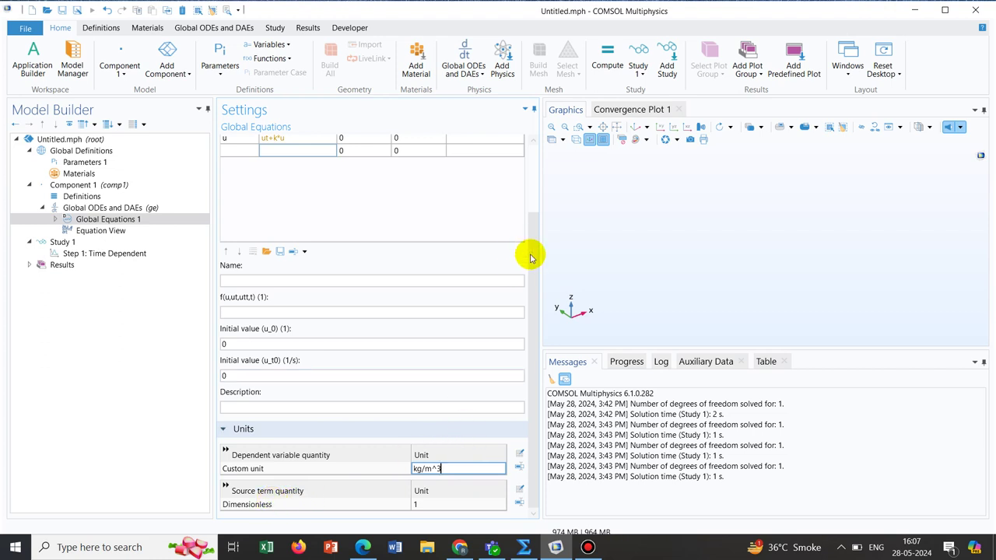
drag(532, 257, 529, 155)
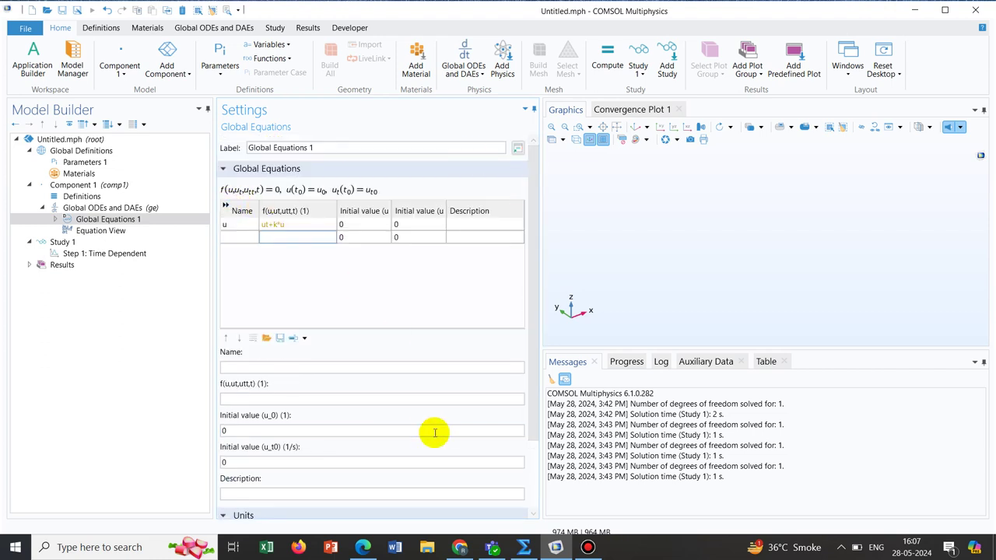
drag(536, 252, 537, 432)
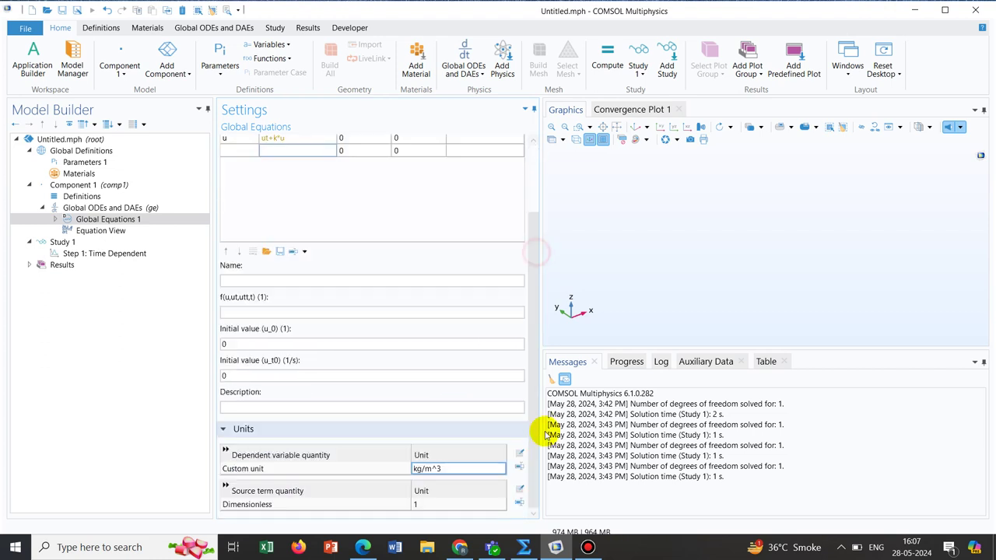
click(427, 506)
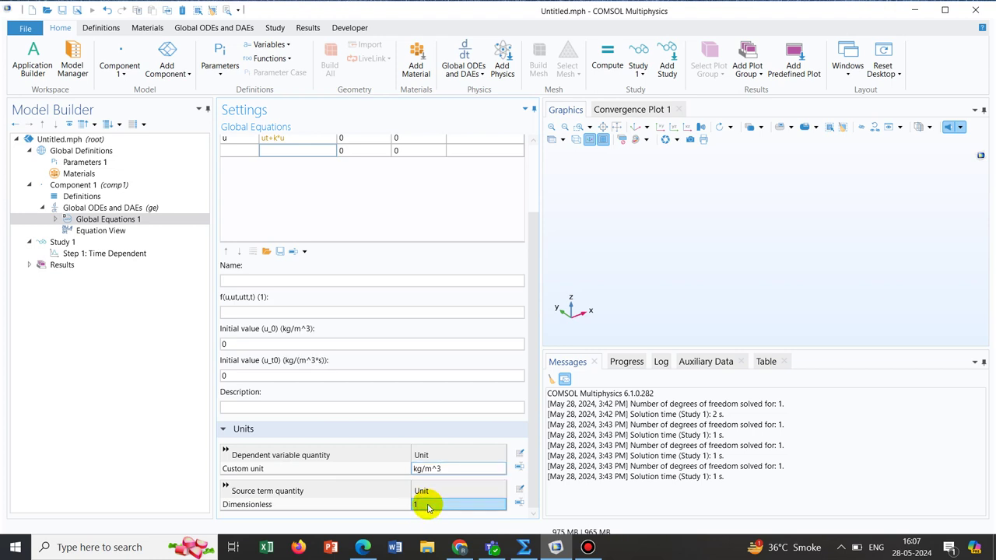
Step: Set the source term's custom unit to kg/(m^3*s)
click(520, 500)
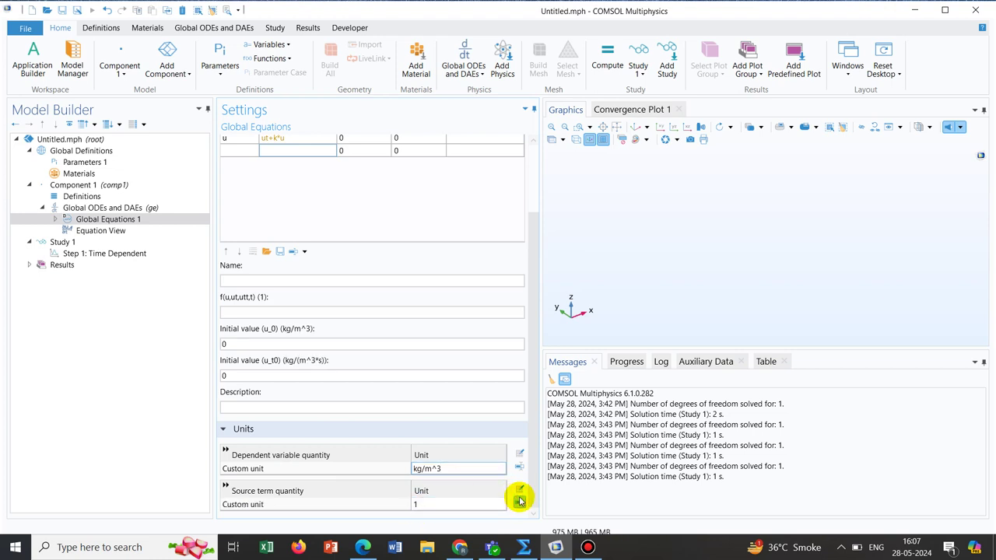
click(455, 502)
text(k)
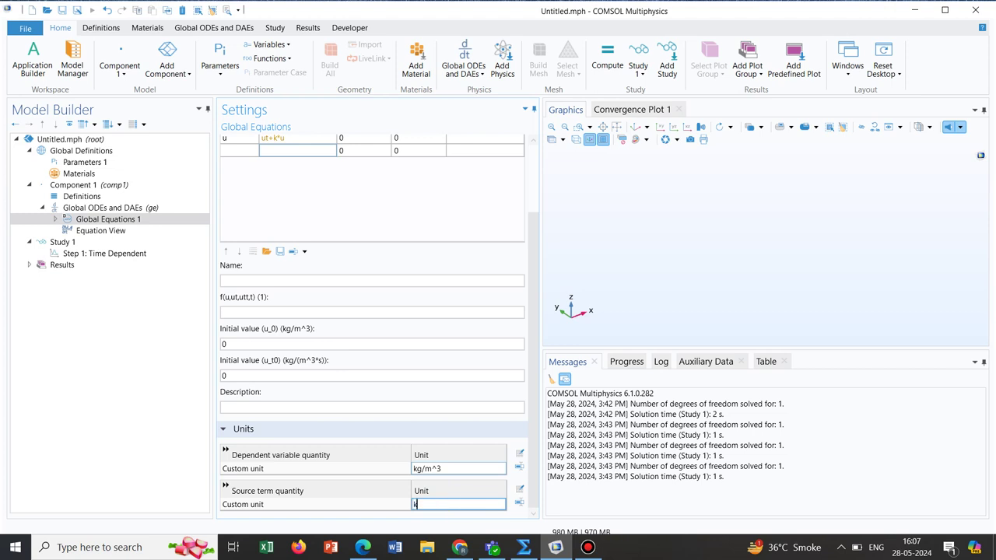
text(g/(m^3*s))
click(461, 475)
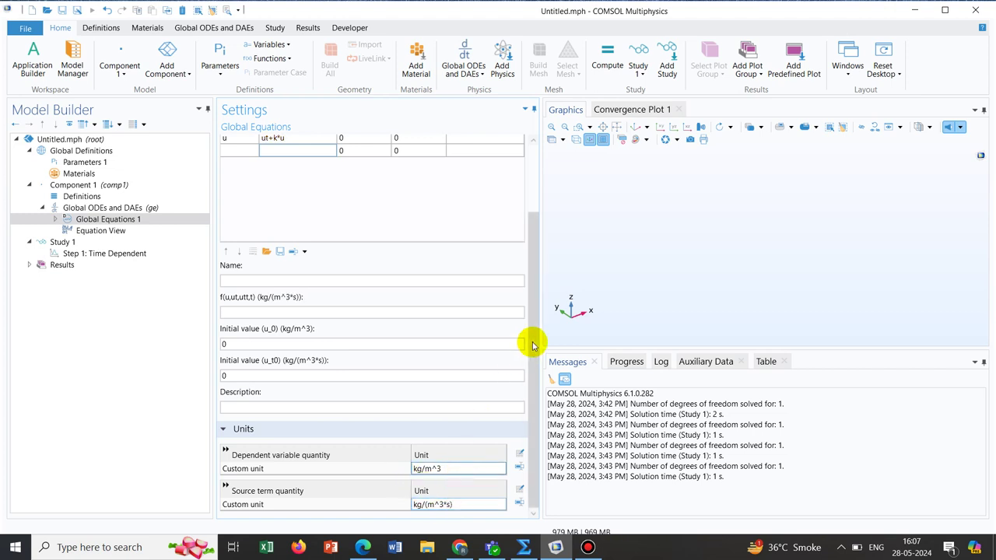
scroll(529, 338, up, 2)
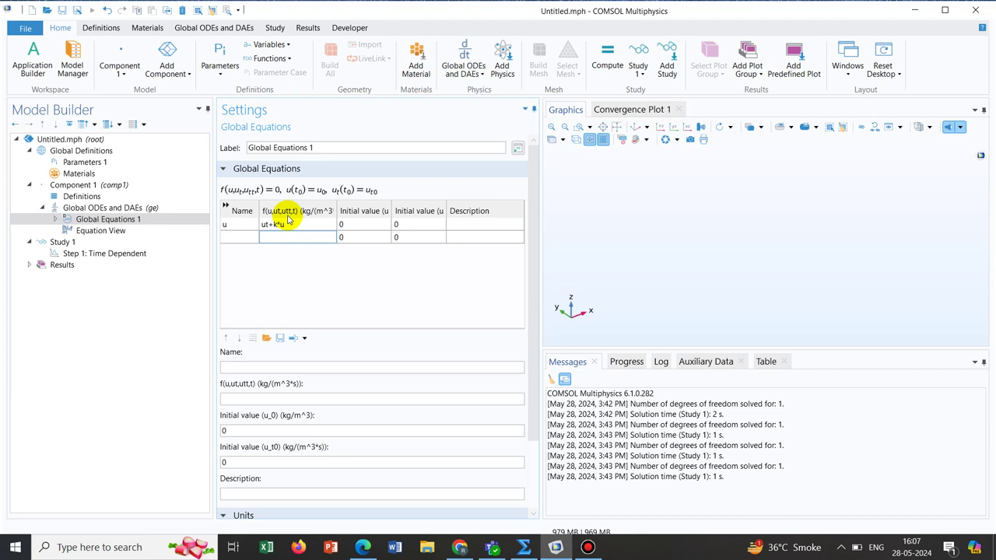
Step: Add parameter u0 with expression 10[kg/m^3] in Parameters 1
click(358, 226)
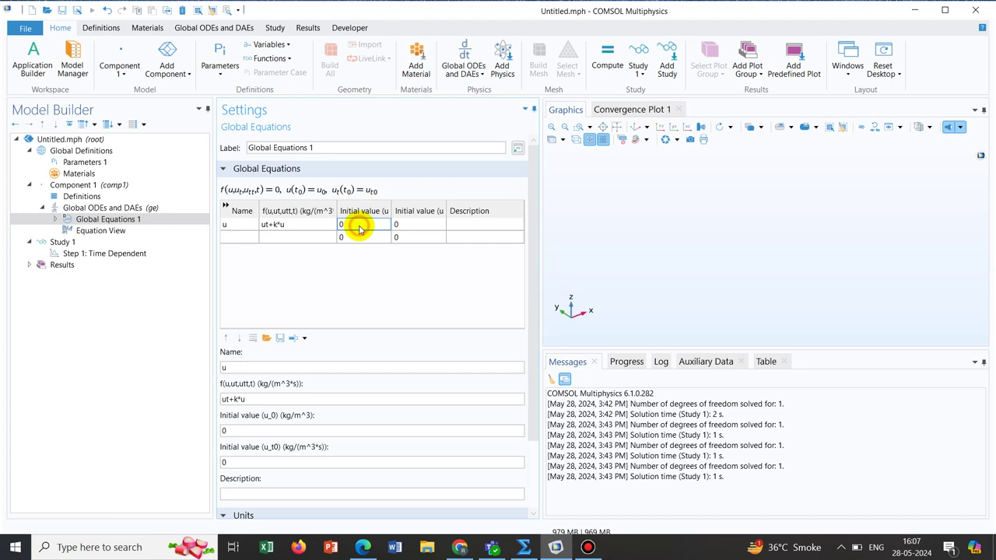
click(90, 163)
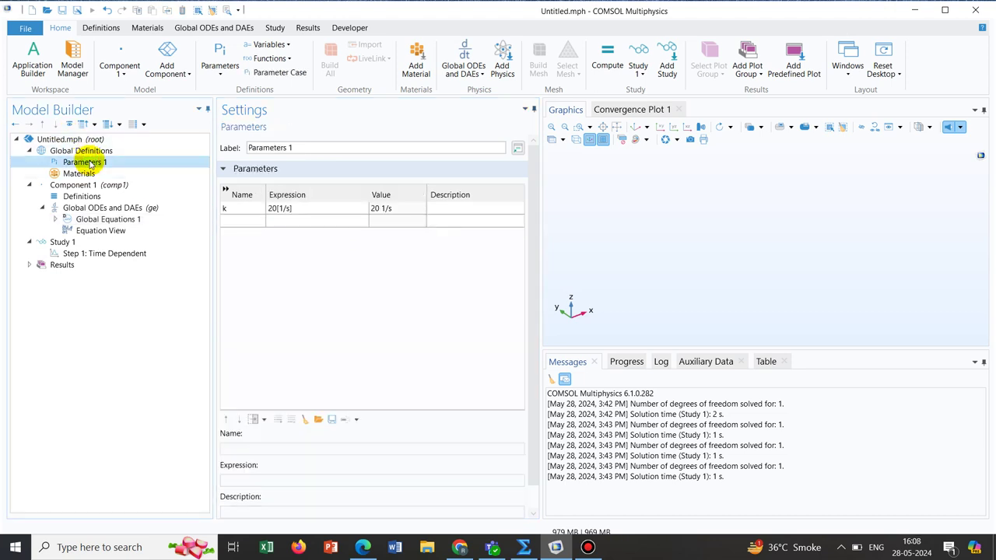
click(239, 220)
text(u0)
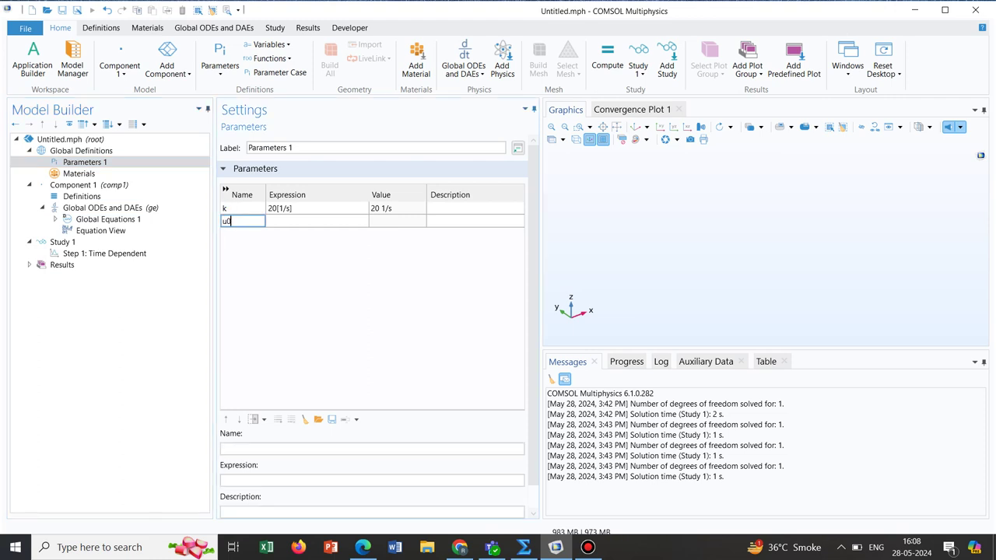
click(277, 220)
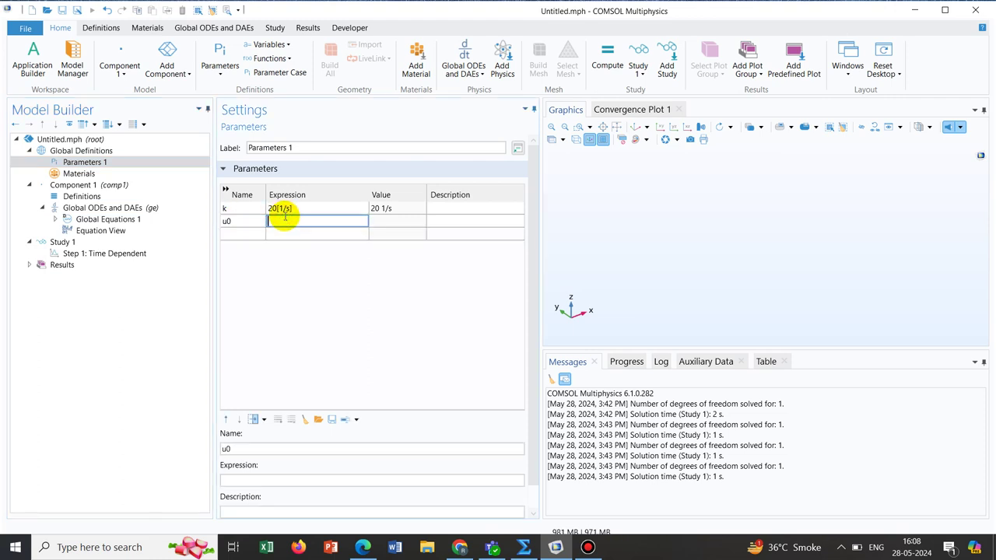
text(10[k)
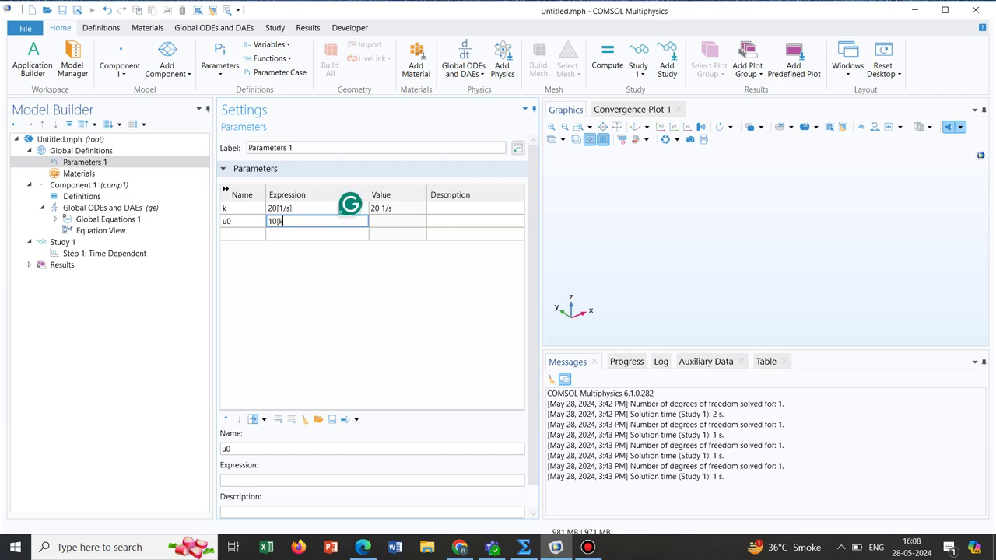
text(g/m)
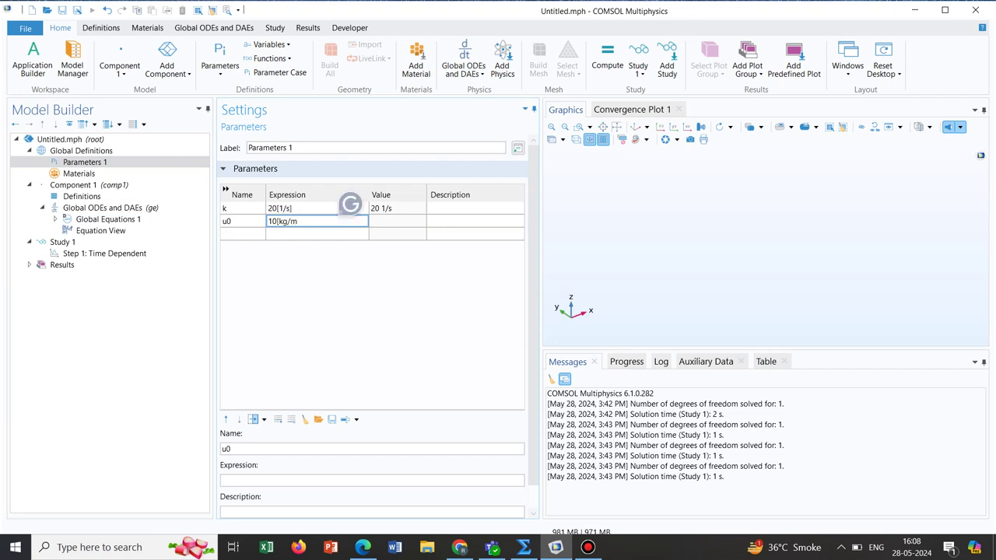
text(^3])
Step: Set u's initial value in Global Equations 1 to the parameter u0
click(291, 235)
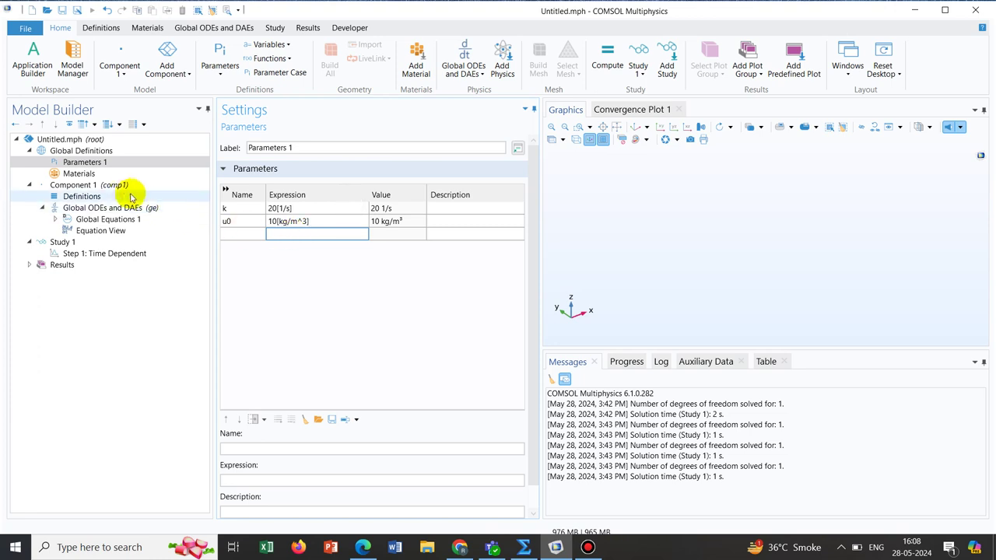
click(121, 220)
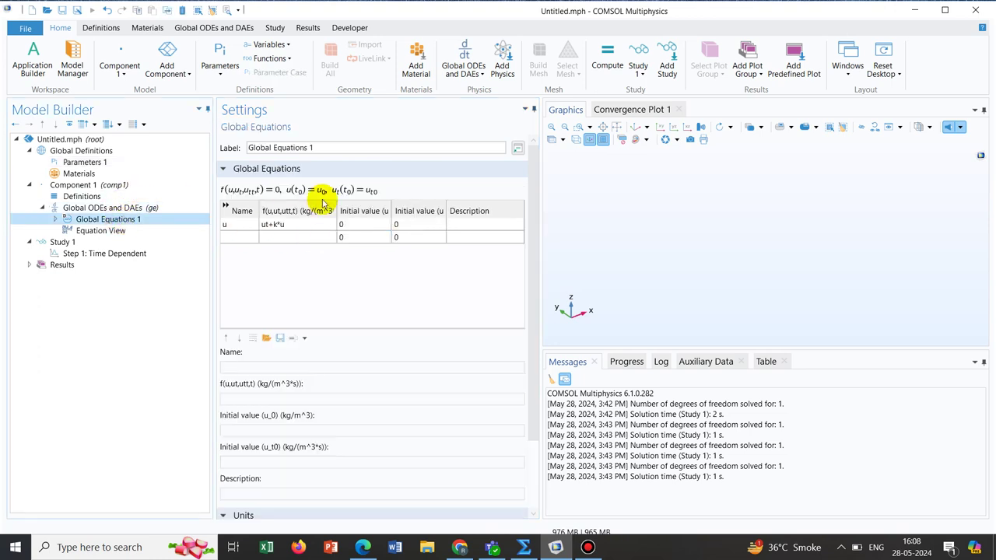
click(354, 227)
click(354, 227)
text(u)
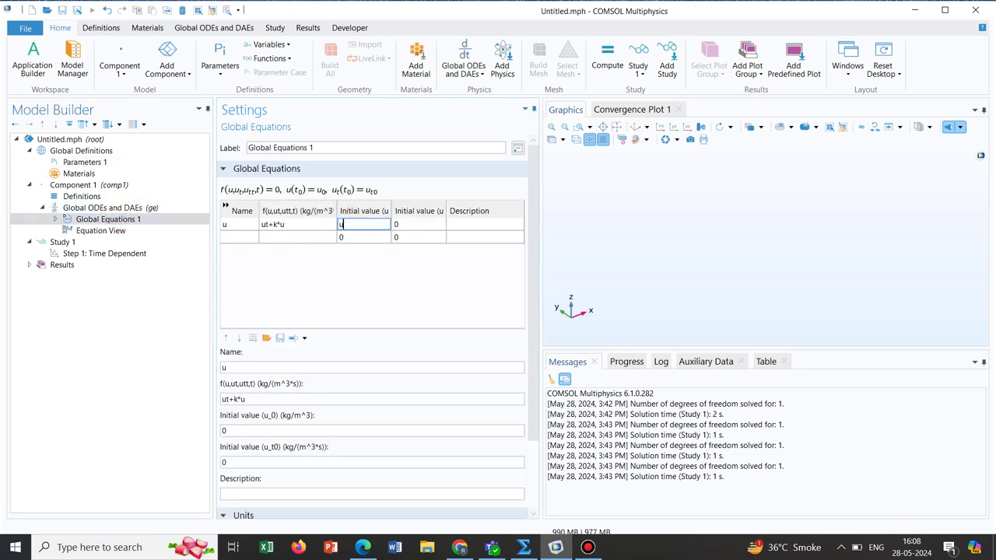
text(0)
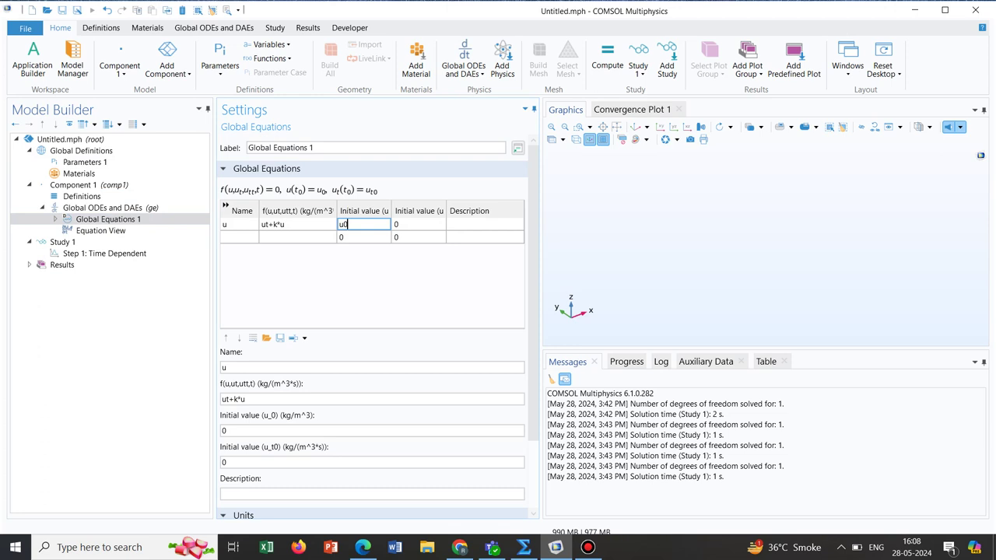
click(325, 239)
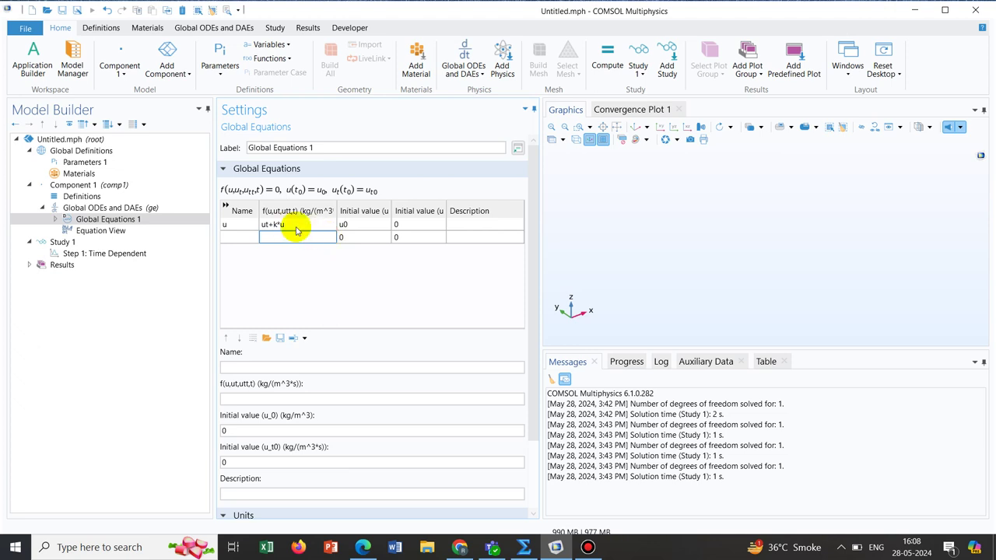
Step: Re-enter variable name u and verify equation ut+k*u with initial value u0
click(274, 226)
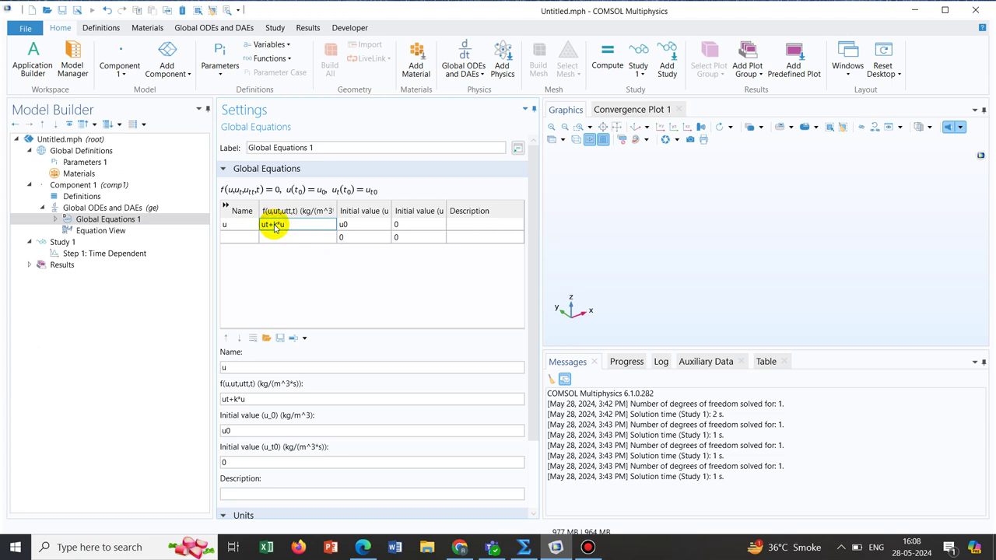
double_click(222, 366)
key(BackSpace)
text(u)
key(Return)
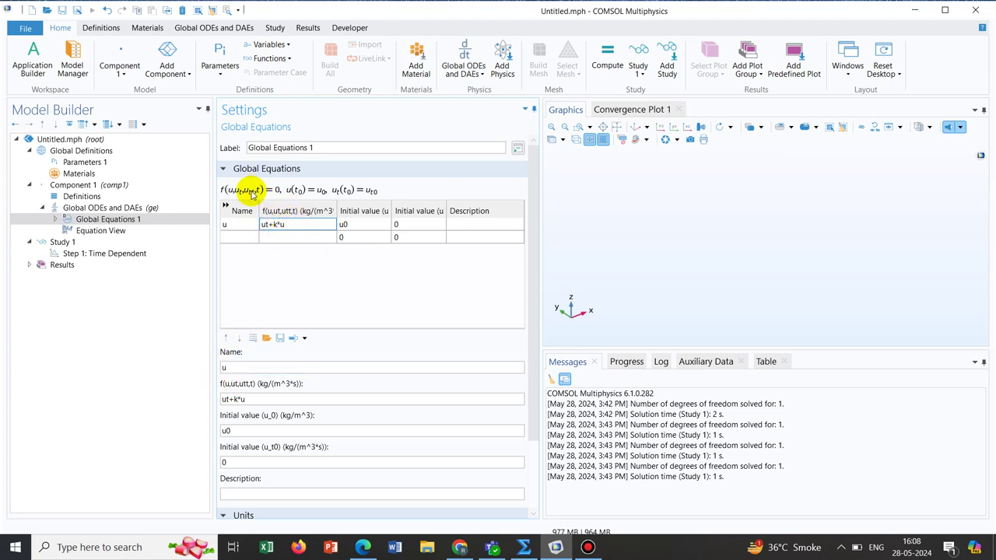
click(242, 398)
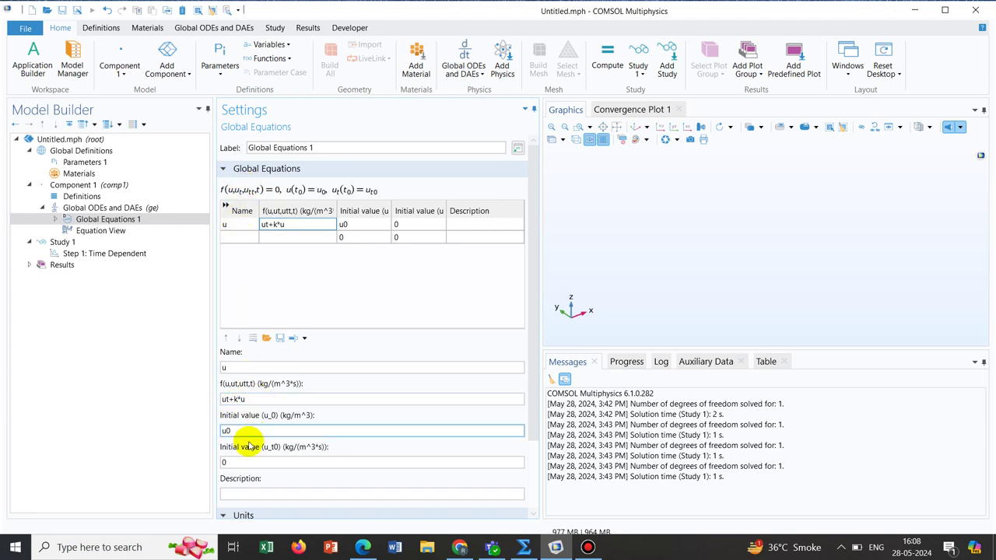
click(231, 429)
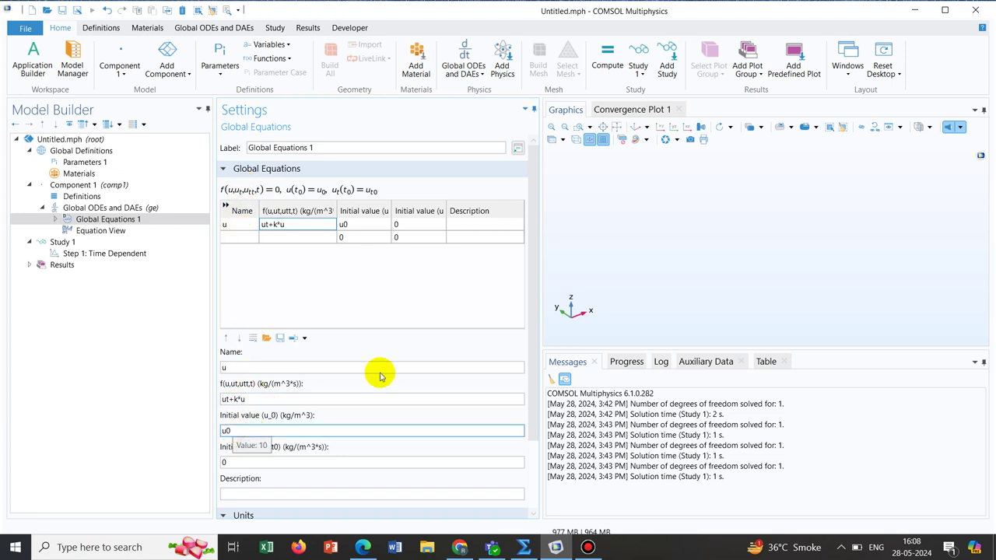
click(566, 314)
drag(536, 255, 534, 291)
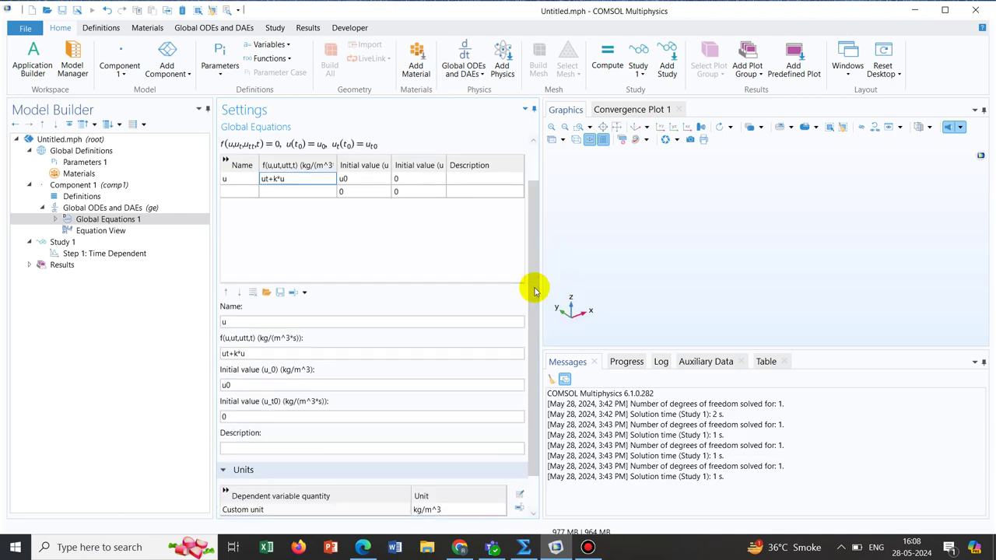
Step: Highlight the initial condition t = 0, C = CA0 in the MathType notes, then minimize MathType
click(523, 547)
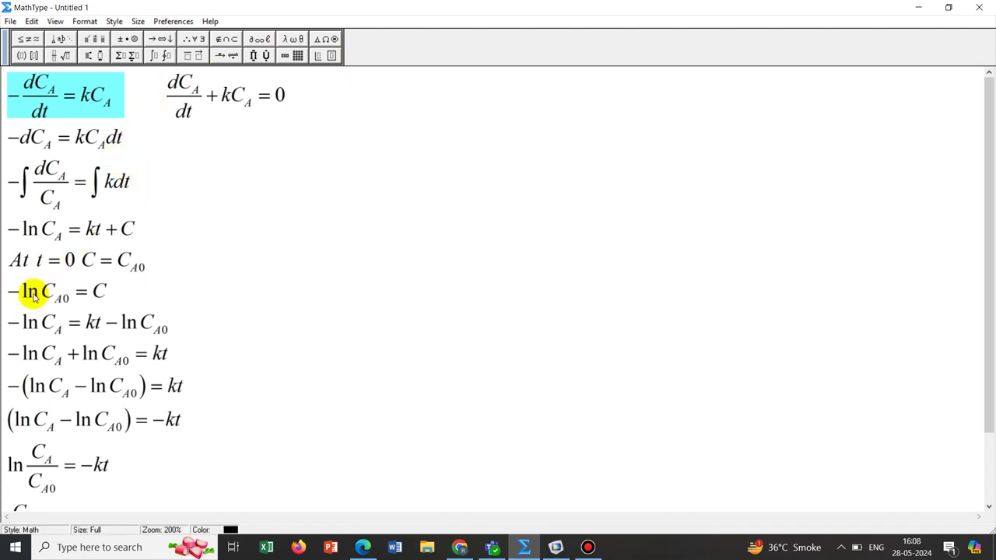
drag(22, 266, 145, 265)
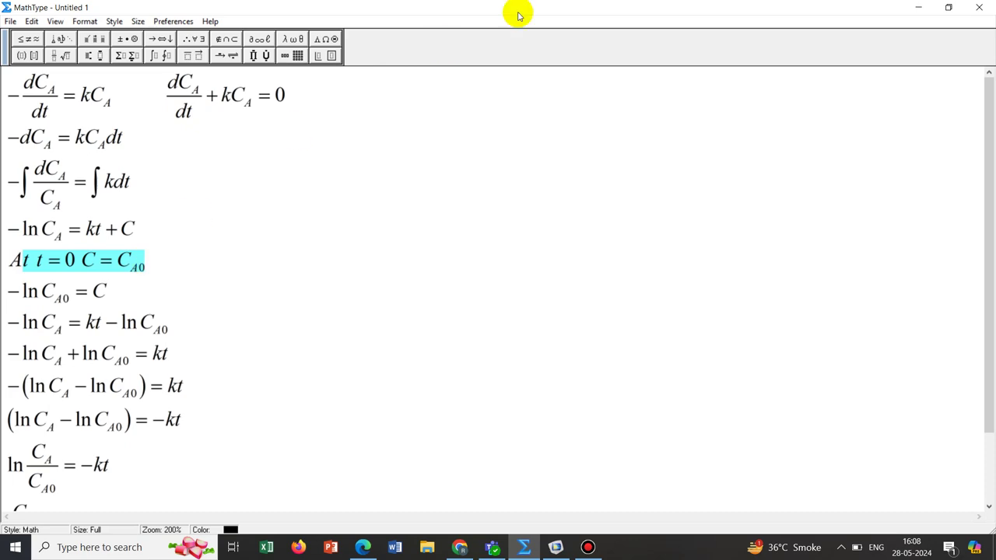
click(918, 7)
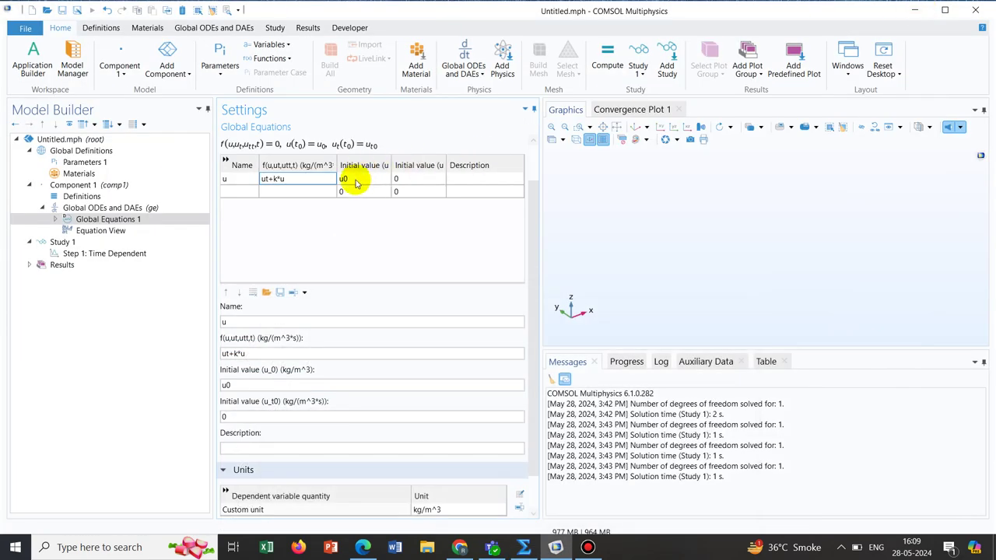
Step: Set the Time Dependent step's output times to range(0,0.001,1) and compute the decay solution
mouse_move(356, 184)
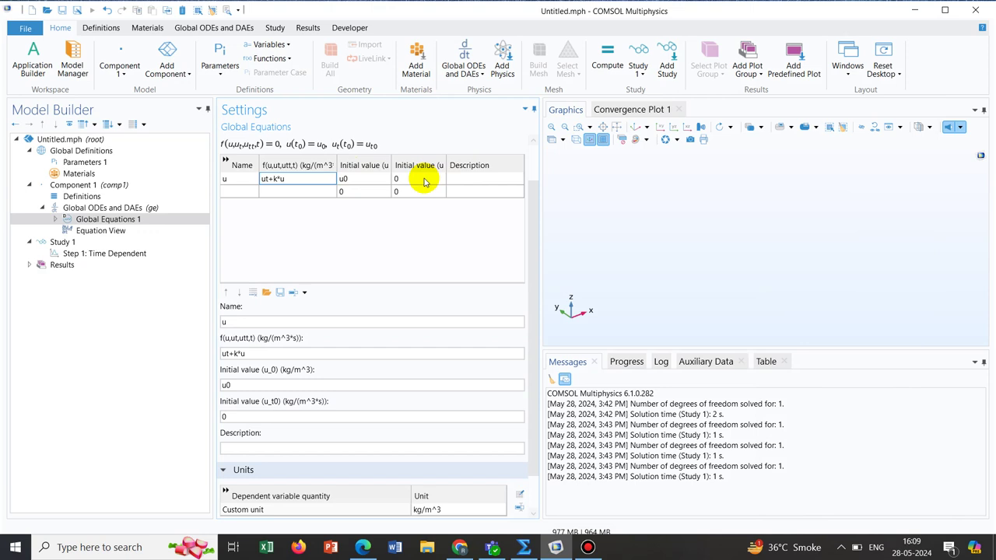
click(110, 258)
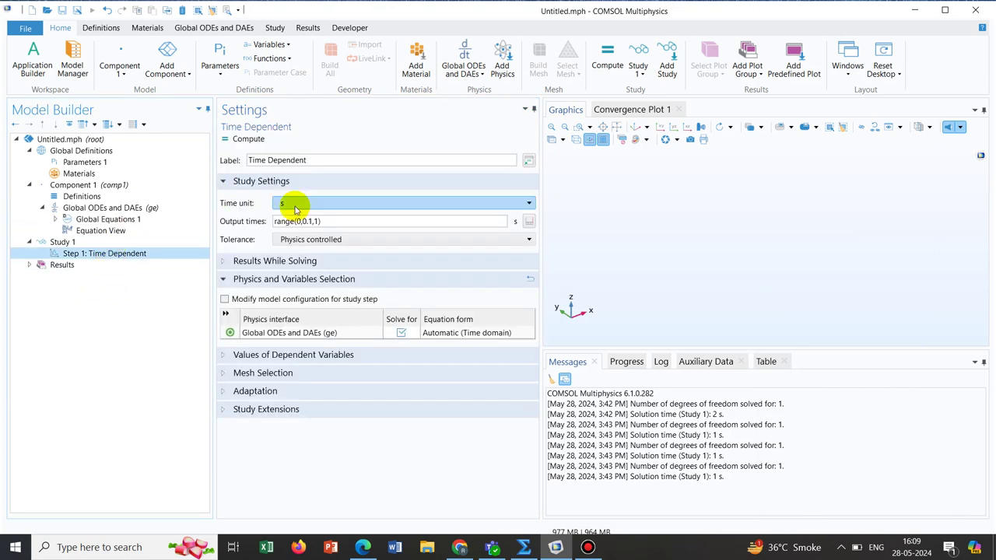
click(309, 221)
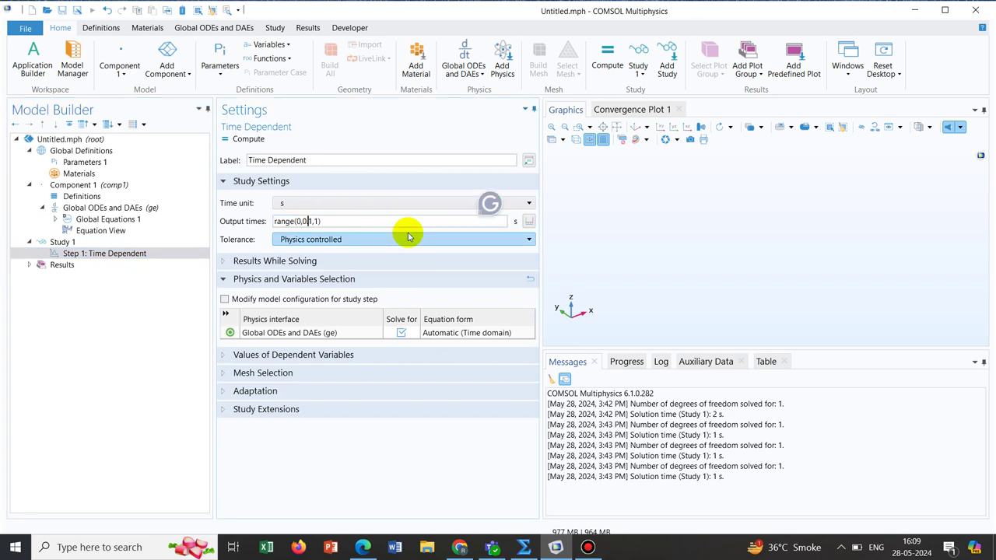
text(00)
key(Right)
key(Right)
text(0)
key(BackSpace)
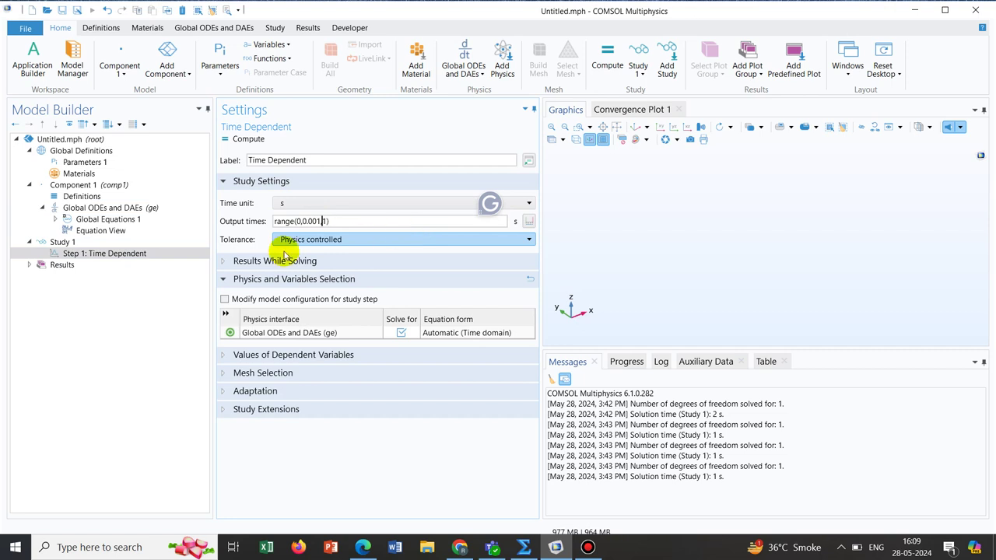
click(248, 138)
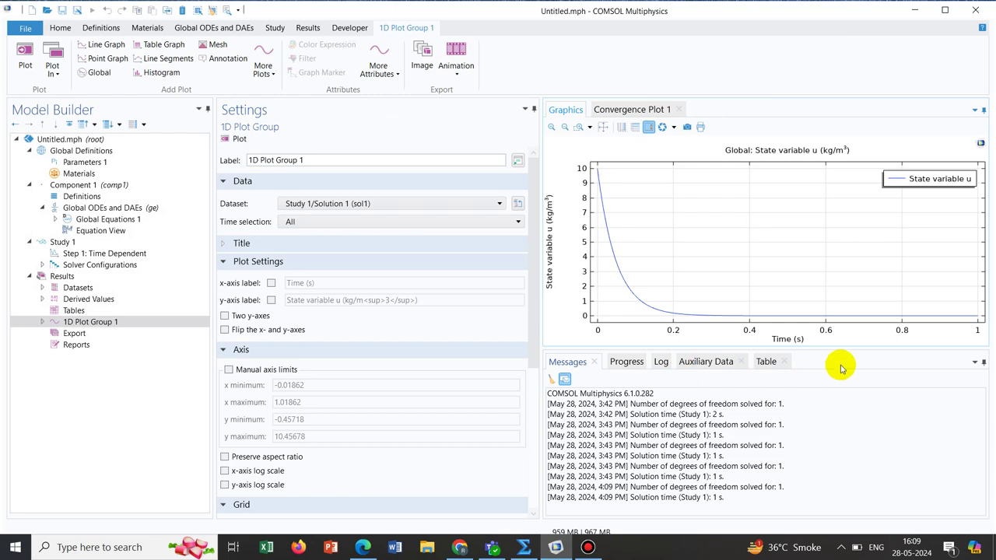
click(527, 548)
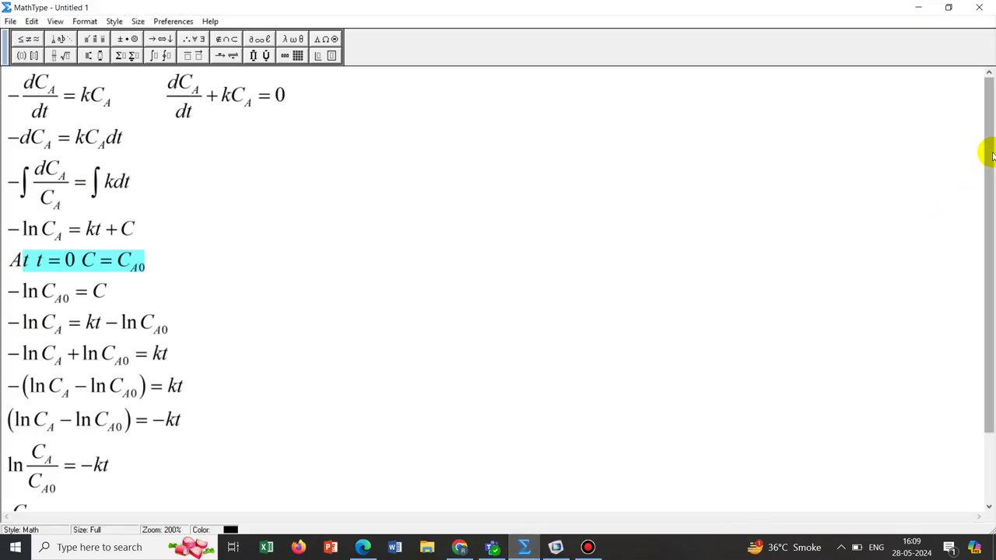
drag(987, 156, 990, 351)
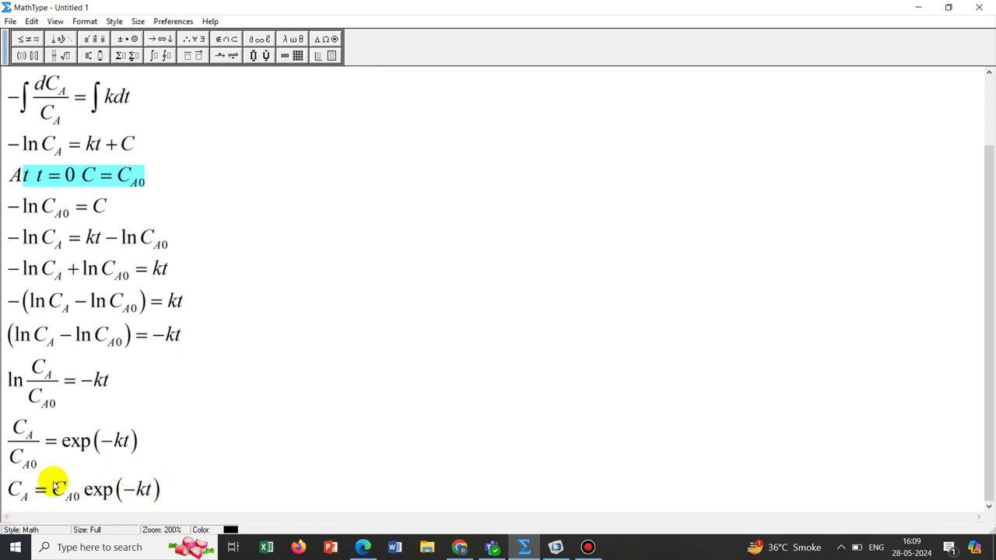
click(917, 8)
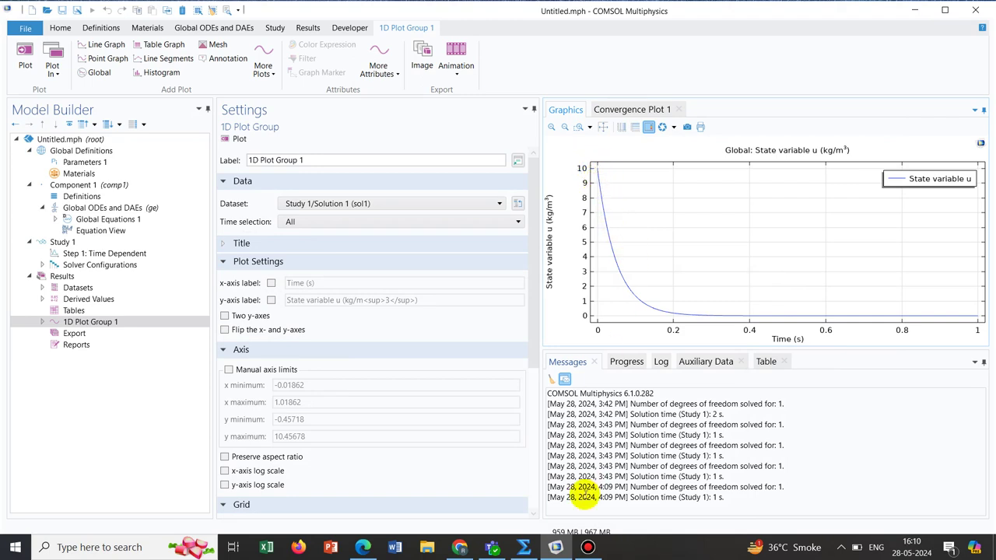
click(524, 547)
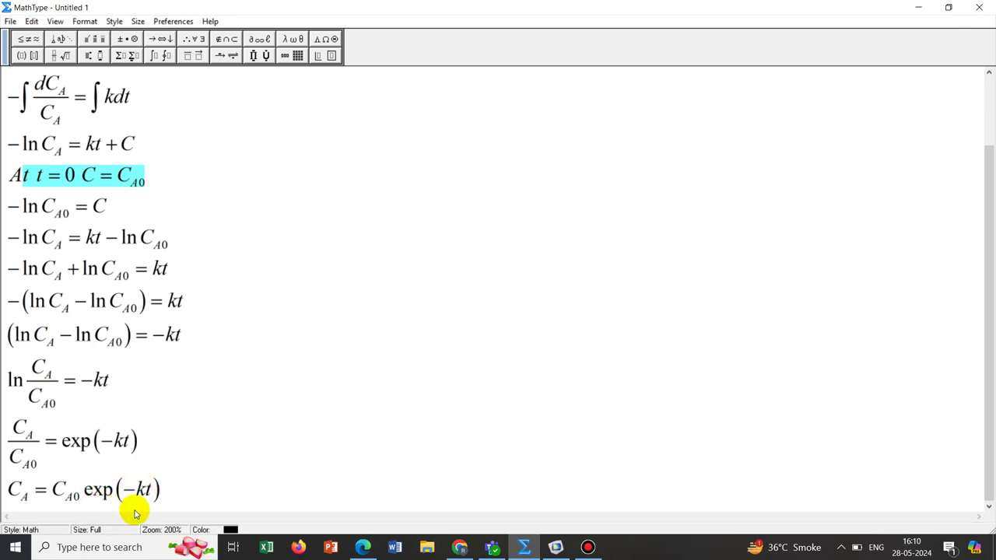
click(916, 11)
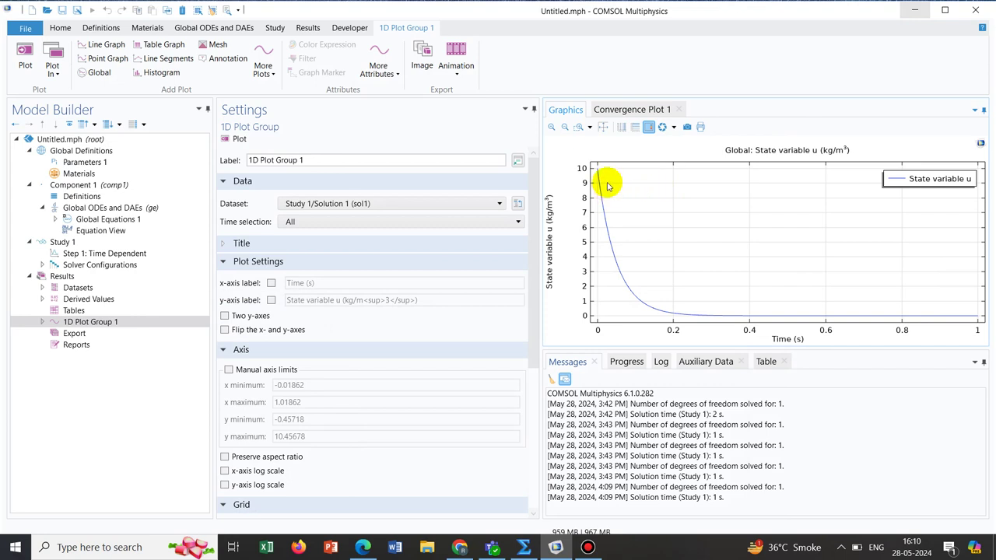